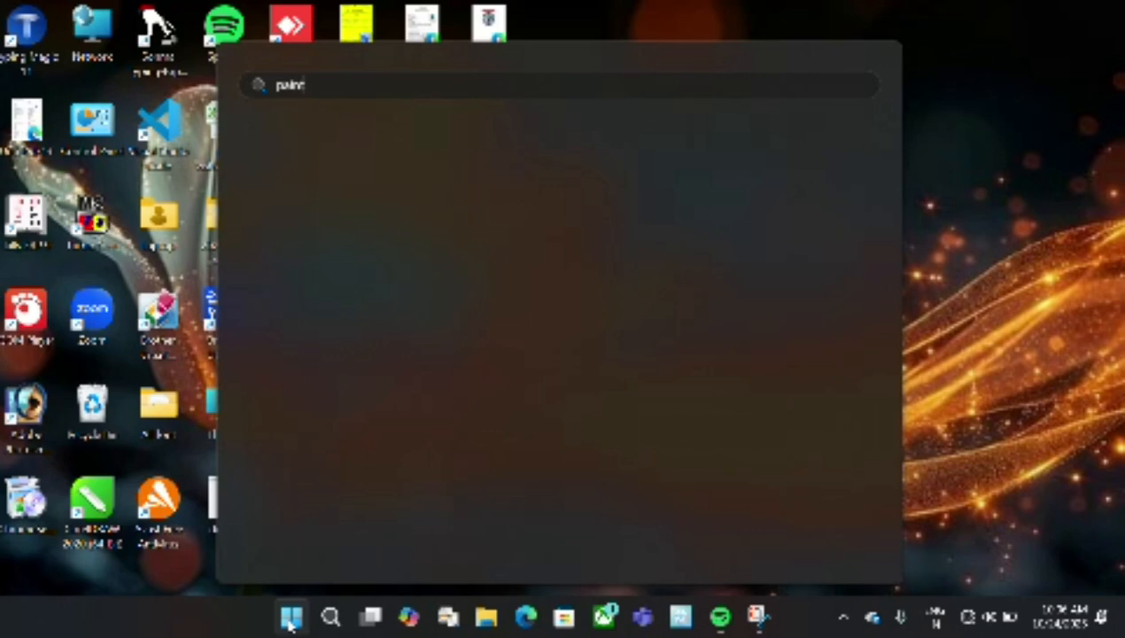
Launch Paint from the system search to get a blank untitled canvas.
{"action": "key", "text": "Return"}
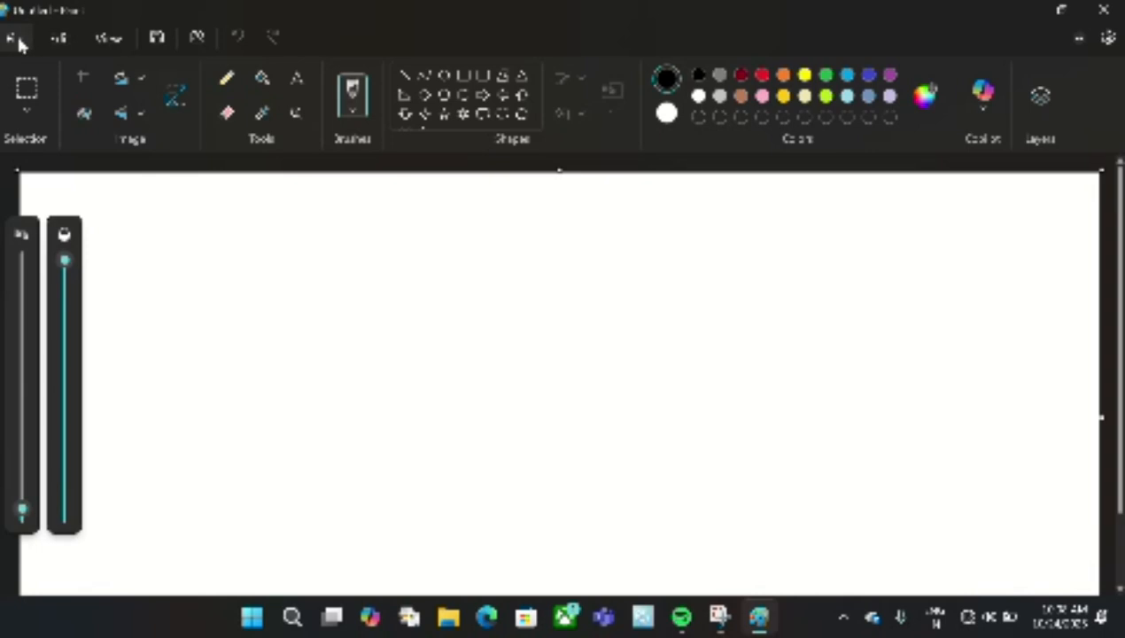
{"action": "left_click", "coordinate": [13, 38]}
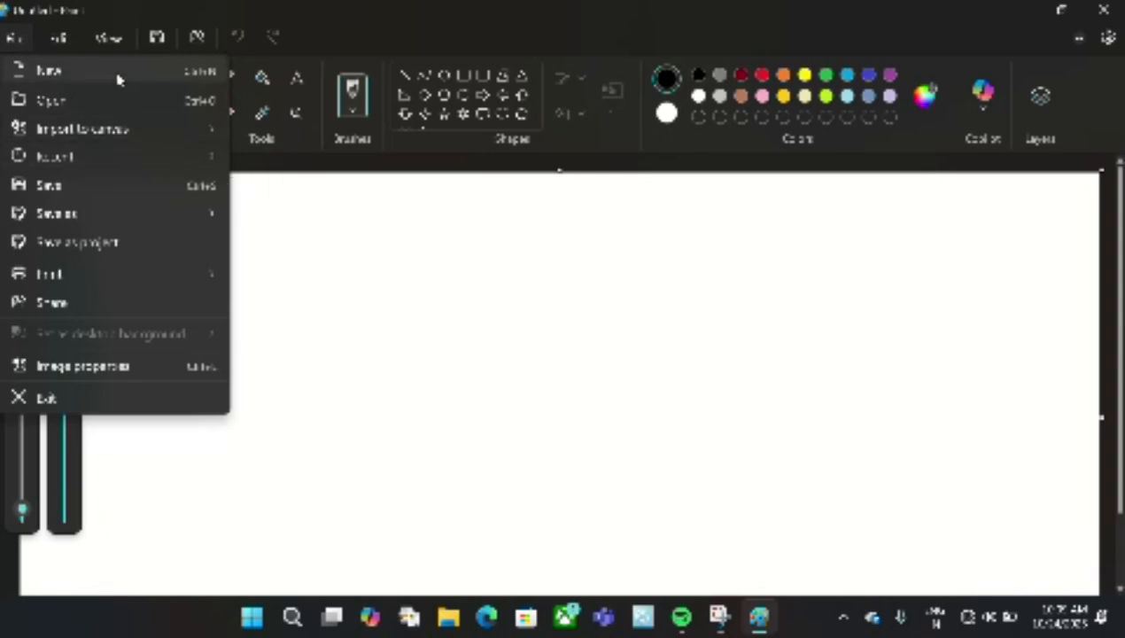
{"action": "left_click", "coordinate": [294, 264]}
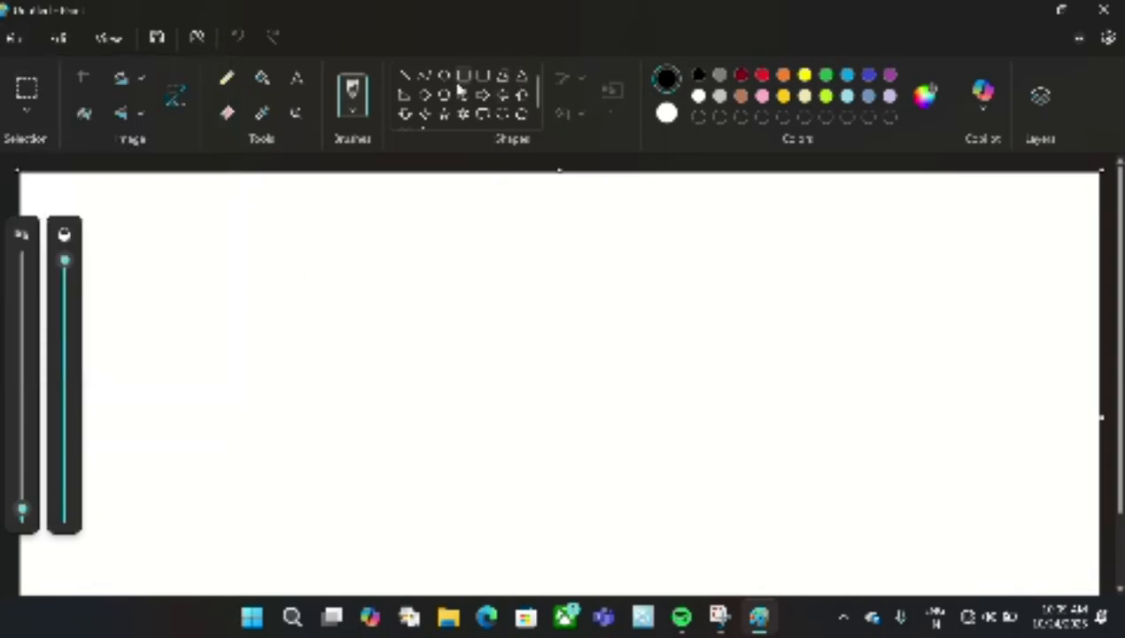
Draw a looping freehand line on the blank canvas with the Pencil tool.
{"action": "left_click", "coordinate": [228, 78]}
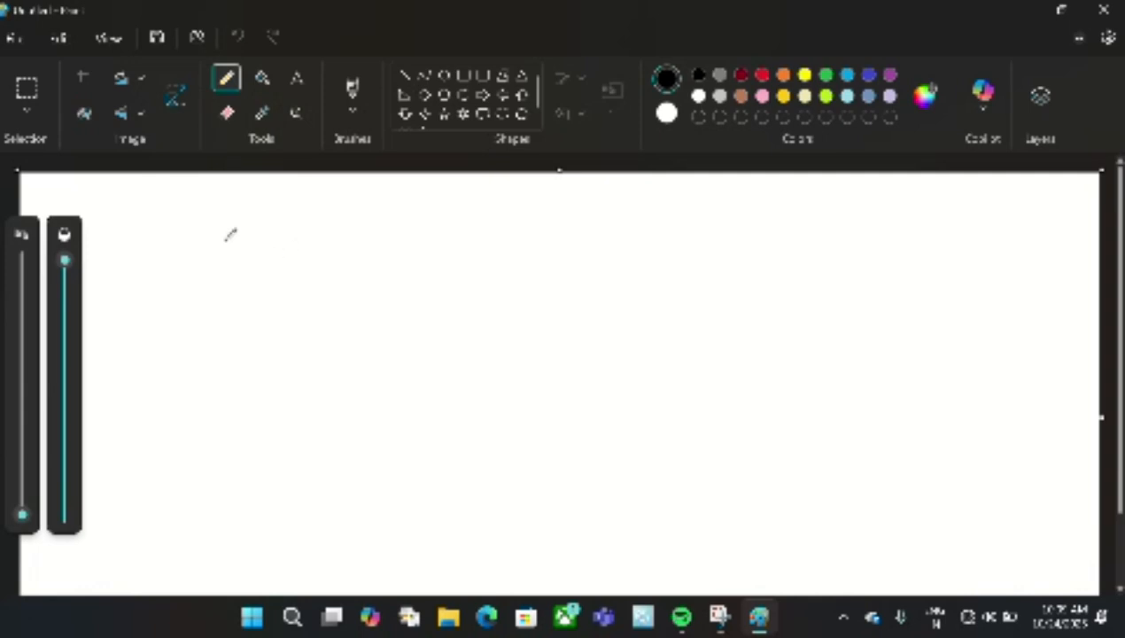
{"action": "mouse_move", "coordinate": [226, 239]}
{"action": "left_mouse_down"}
{"action": "mouse_move", "coordinate": [343, 323]}
{"action": "mouse_move", "coordinate": [397, 341]}
{"action": "mouse_move", "coordinate": [415, 372]}
{"action": "left_mouse_up"}
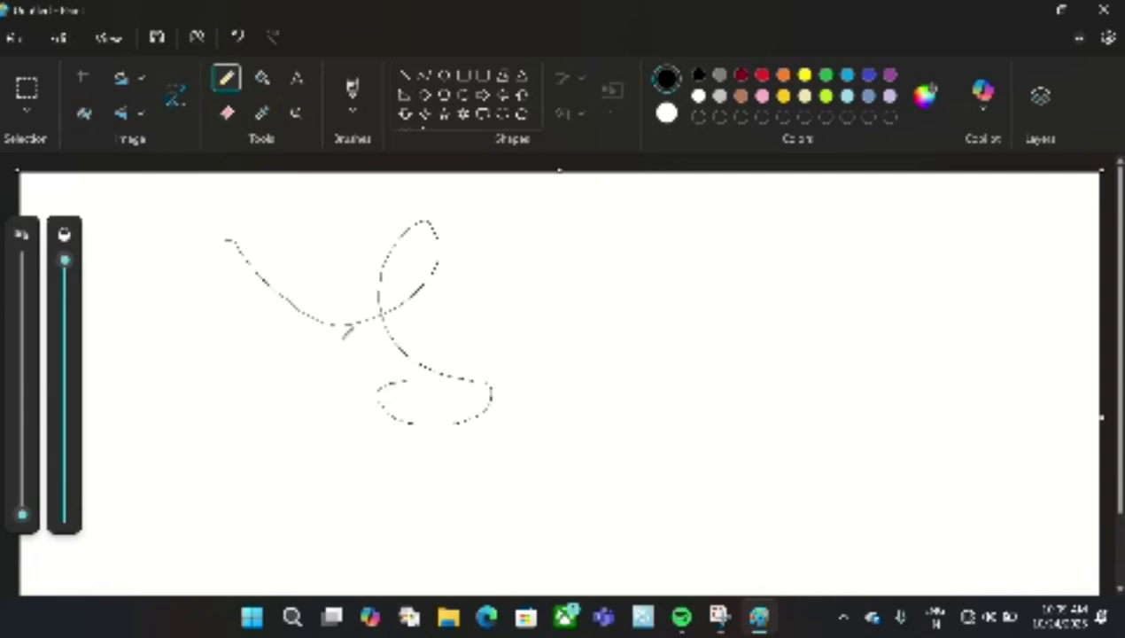
Start a new blank canvas without saving the scribble.
{"action": "left_click", "coordinate": [14, 41]}
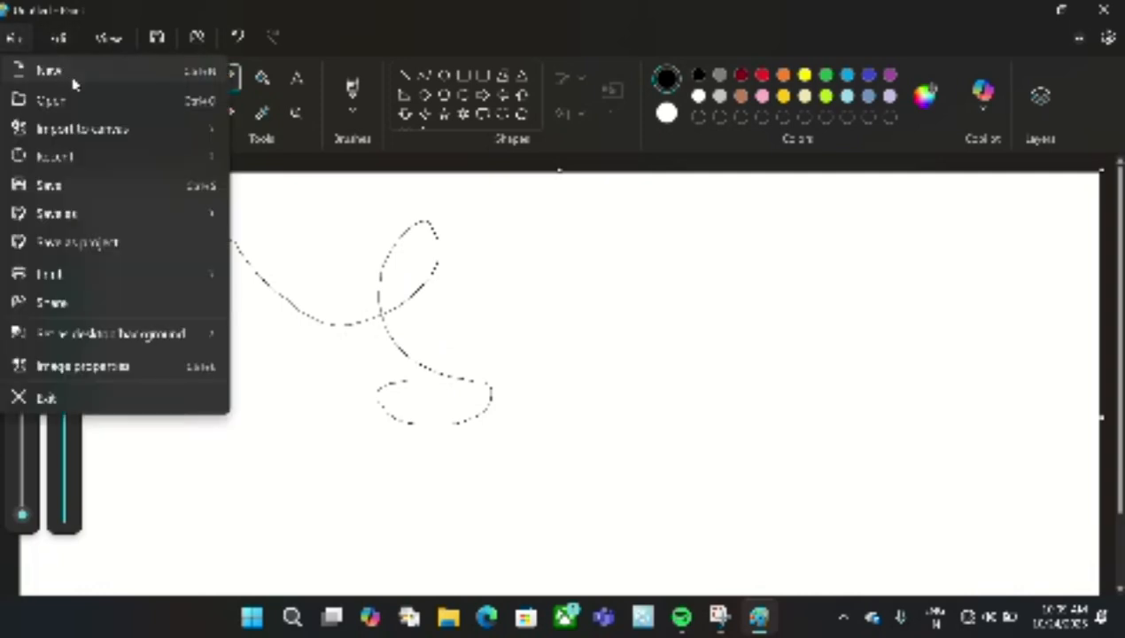
{"action": "left_click", "coordinate": [73, 84]}
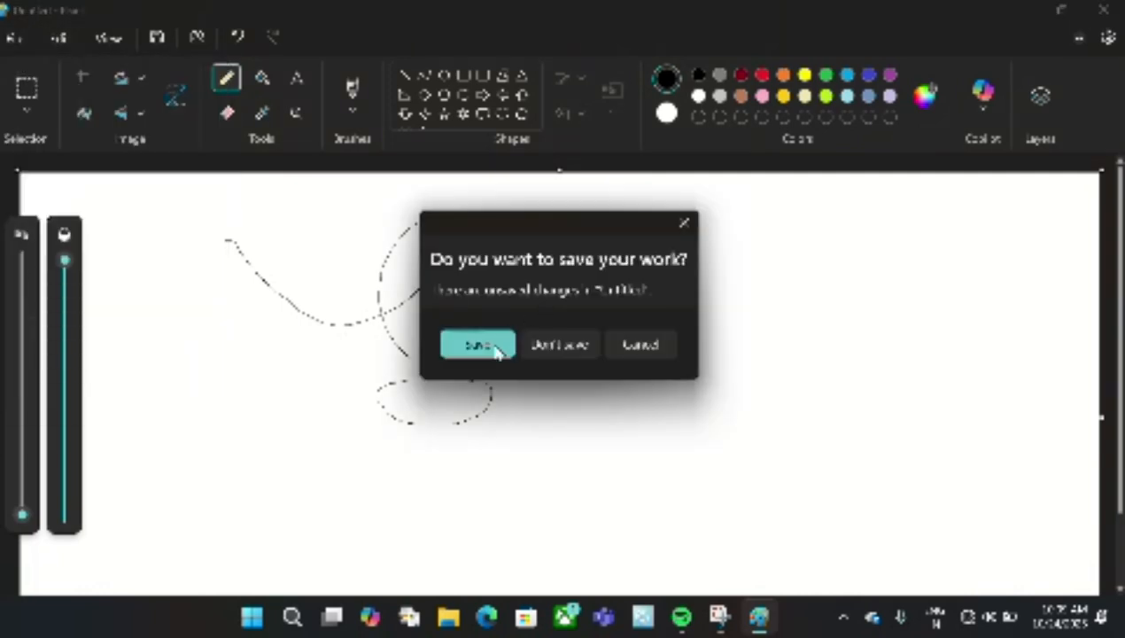
{"action": "left_click", "coordinate": [576, 350]}
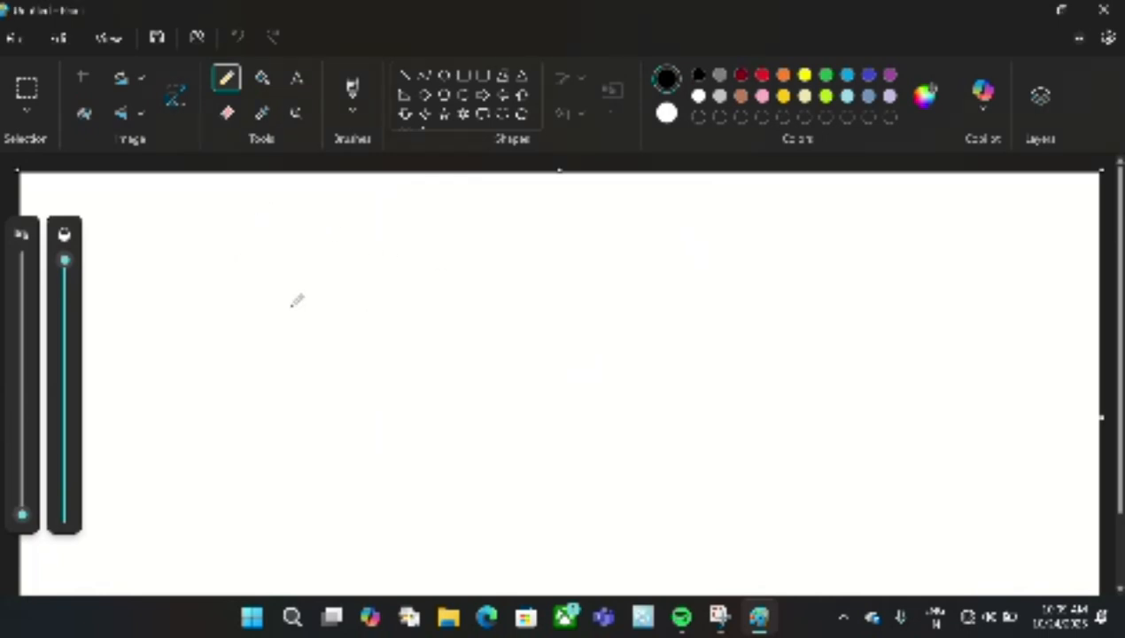
Look through the available file commands, including the import, recent, save-as format and print options.
{"action": "left_click", "coordinate": [24, 42]}
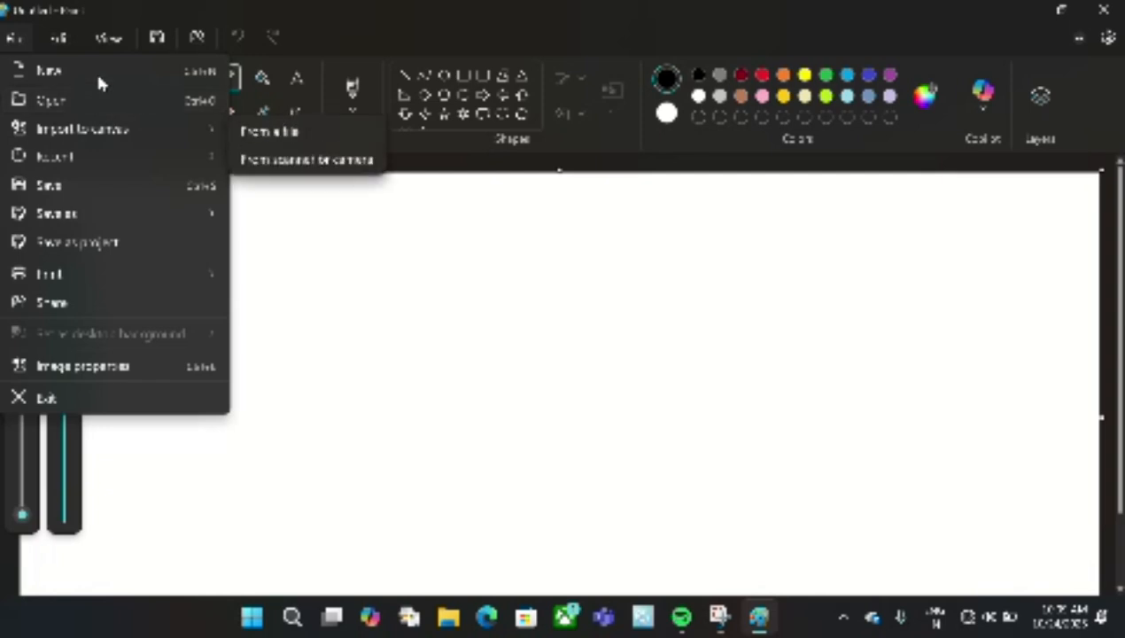
{"action": "mouse_move", "coordinate": [80, 156]}
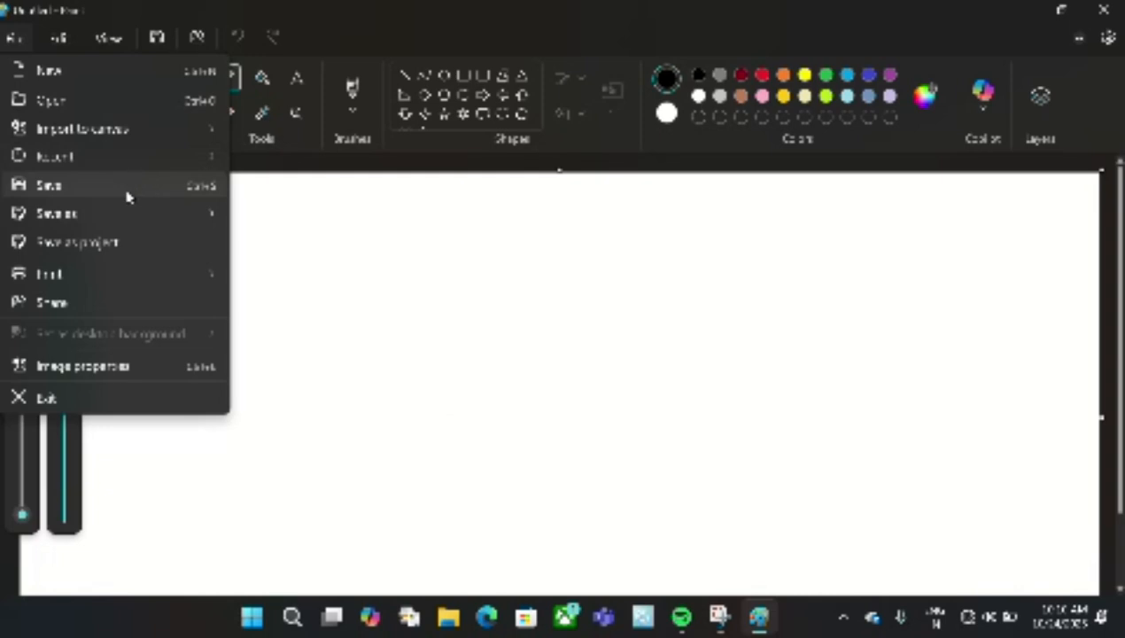
{"action": "mouse_move", "coordinate": [102, 225]}
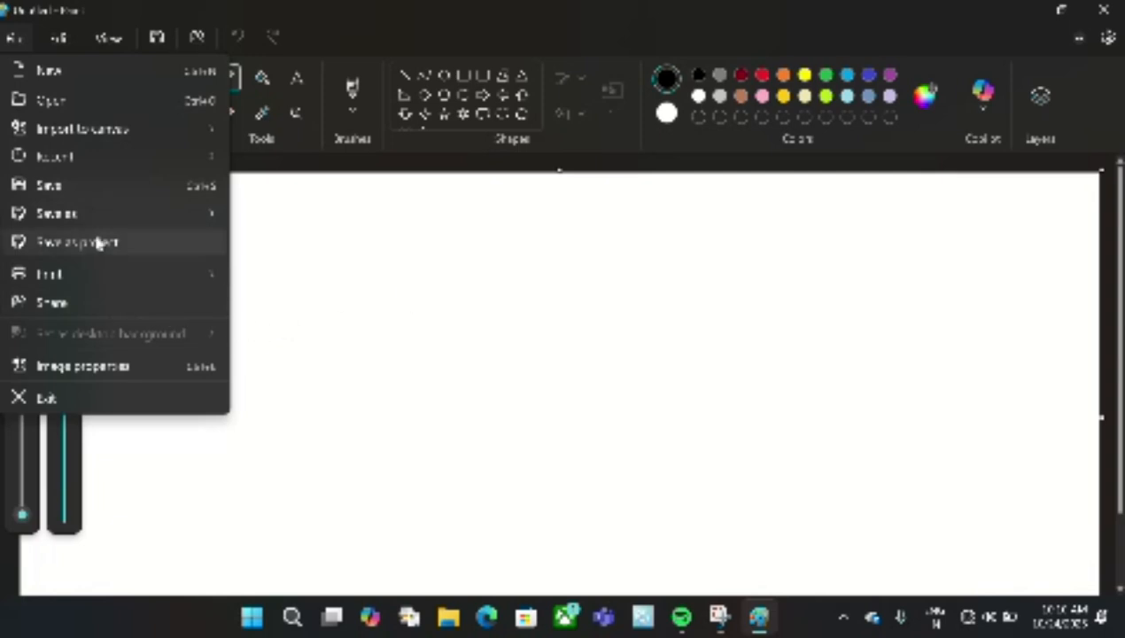
{"action": "mouse_move", "coordinate": [93, 289]}
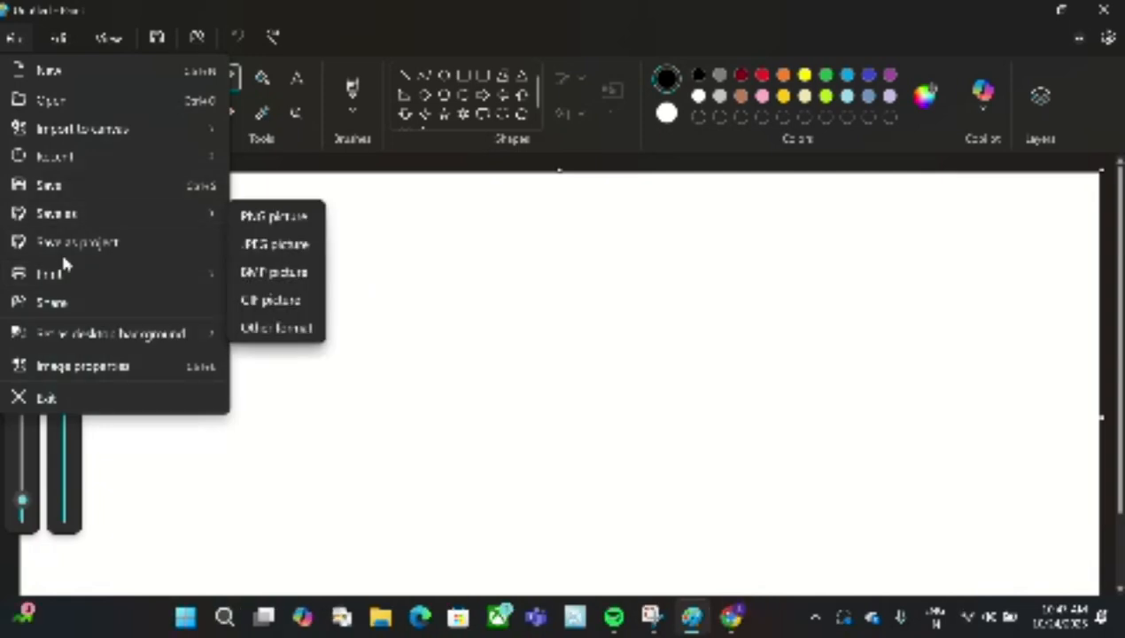
{"action": "mouse_move", "coordinate": [51, 277]}
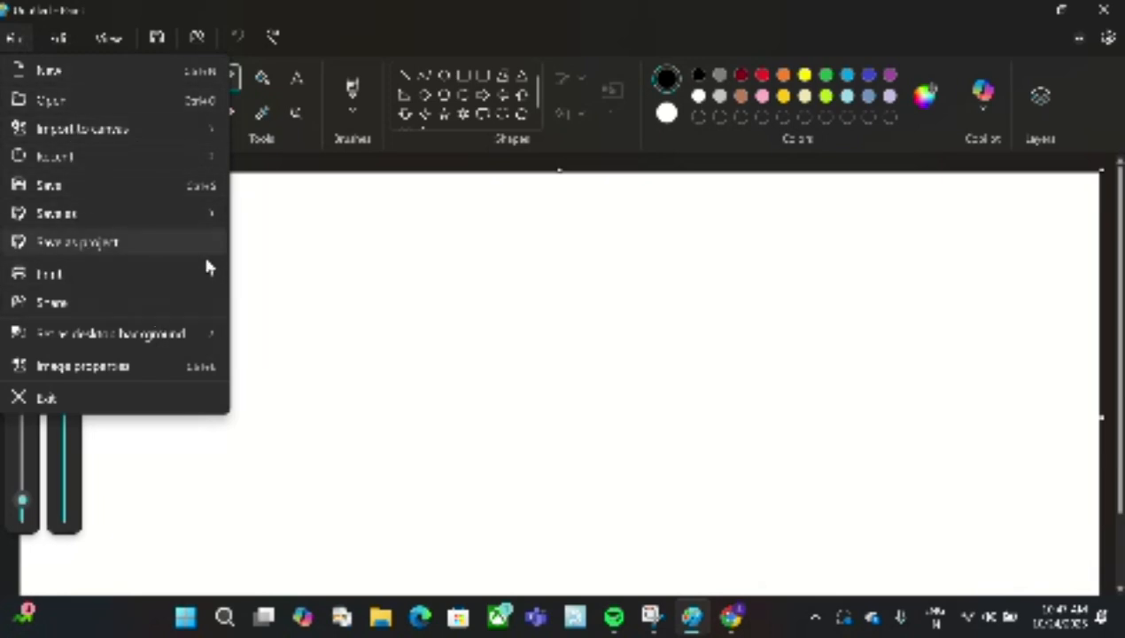
{"action": "left_click", "coordinate": [299, 306]}
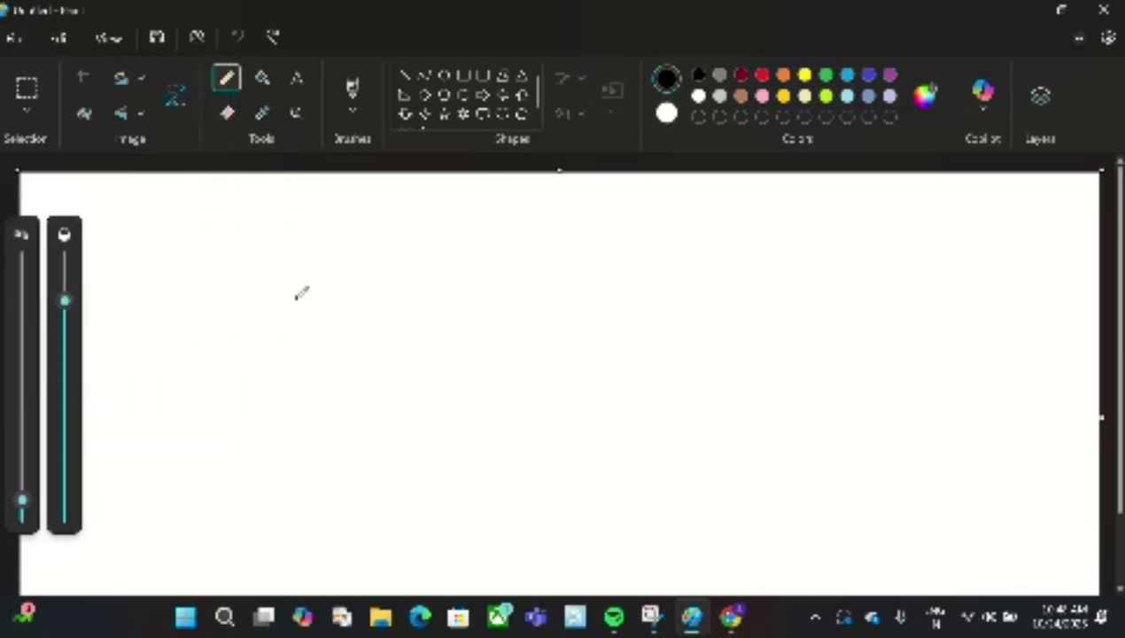
Select a wide rectangular area in the upper part of the canvas and clear the selection again.
{"action": "left_click", "coordinate": [26, 89]}
{"action": "left_click_drag", "start_coordinate": [137, 218], "coordinate": [618, 392]}
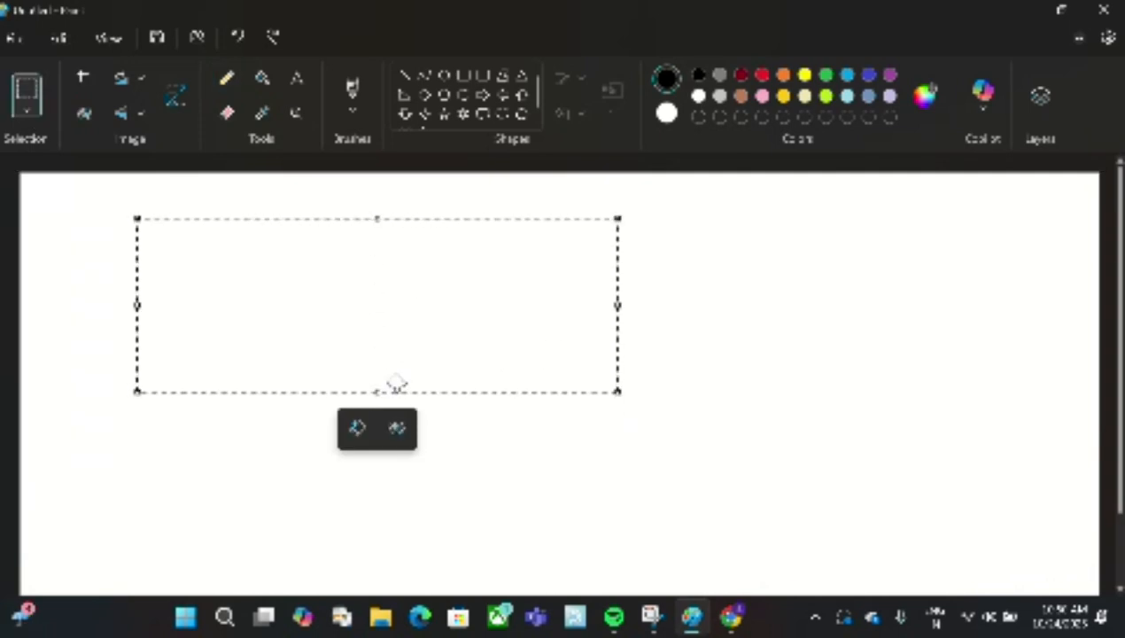
{"action": "left_click", "coordinate": [32, 98]}
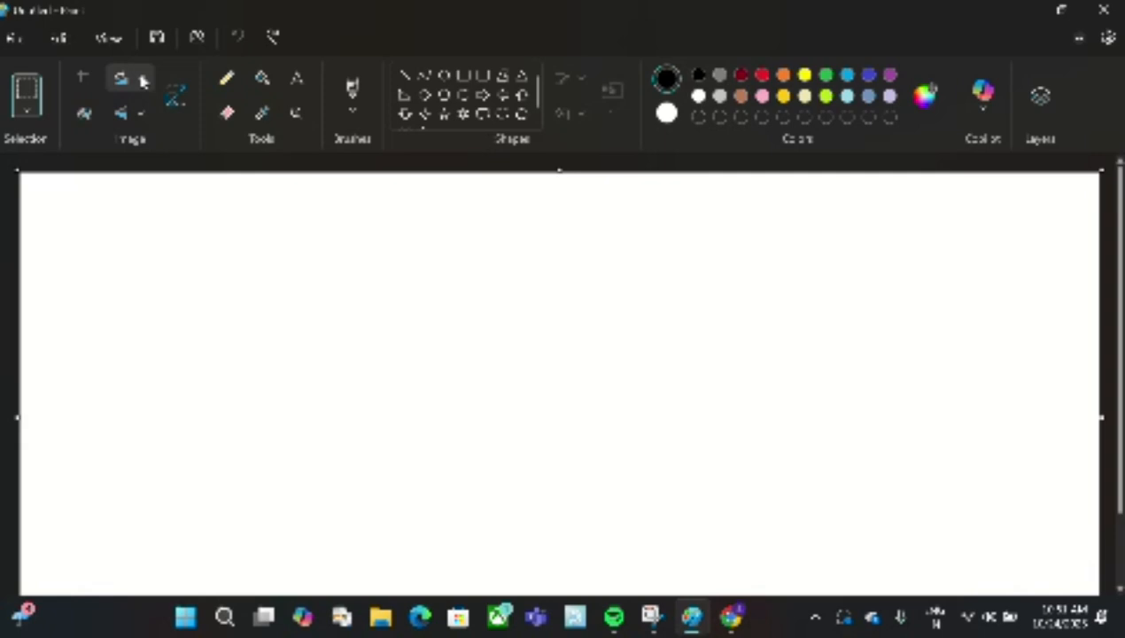
Draw freehand lettering and a rough four-sided outline on the canvas with the Pencil tool.
{"action": "left_click", "coordinate": [224, 85]}
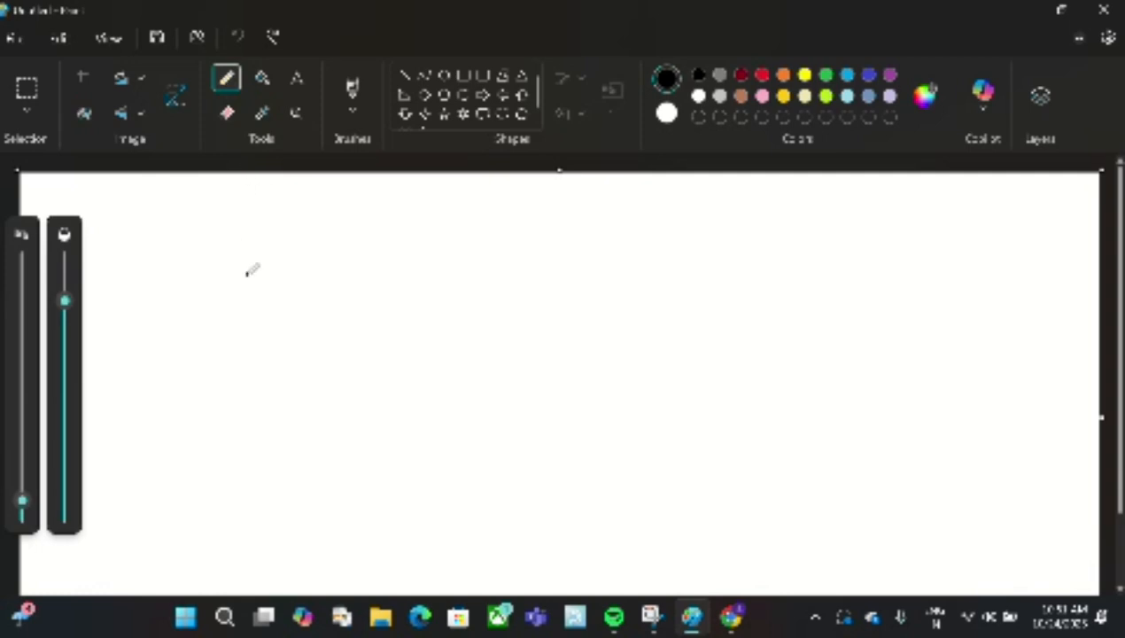
{"action": "mouse_move", "coordinate": [253, 278]}
{"action": "left_mouse_down"}
{"action": "mouse_move", "coordinate": [249, 210]}
{"action": "mouse_move", "coordinate": [219, 313]}
{"action": "mouse_move", "coordinate": [258, 363]}
{"action": "mouse_move", "coordinate": [282, 332]}
{"action": "mouse_move", "coordinate": [423, 336]}
{"action": "mouse_move", "coordinate": [494, 322]}
{"action": "mouse_move", "coordinate": [568, 285]}
{"action": "left_mouse_up"}
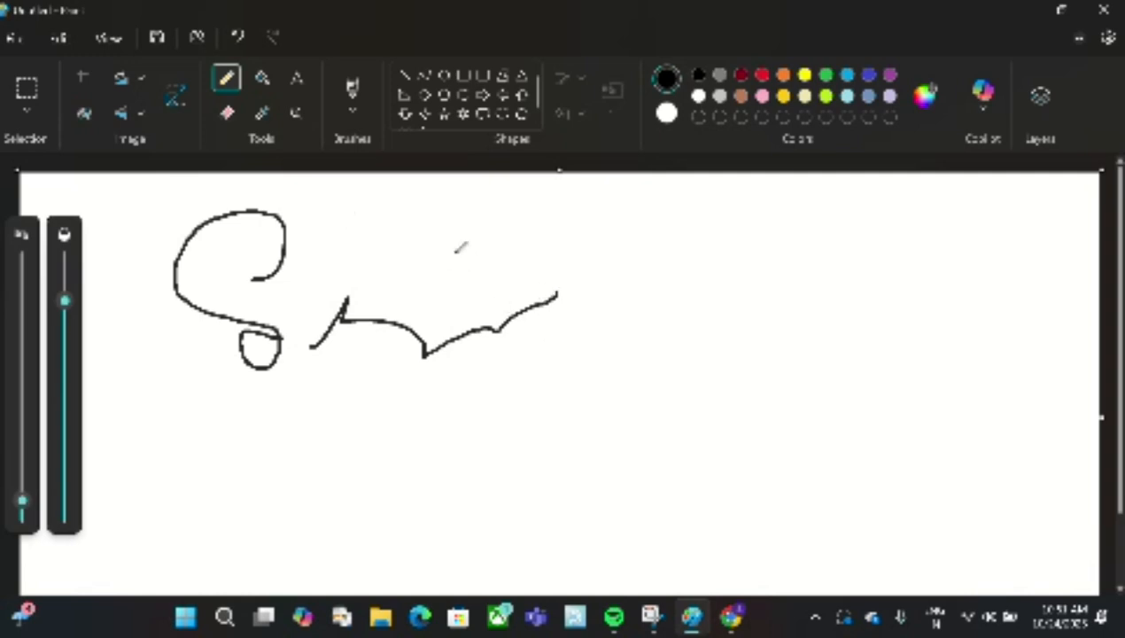
{"action": "mouse_move", "coordinate": [456, 256]}
{"action": "left_mouse_down"}
{"action": "mouse_move", "coordinate": [456, 466]}
{"action": "mouse_move", "coordinate": [739, 429]}
{"action": "mouse_move", "coordinate": [621, 224]}
{"action": "mouse_move", "coordinate": [464, 243]}
{"action": "mouse_move", "coordinate": [462, 279]}
{"action": "mouse_move", "coordinate": [493, 295]}
{"action": "mouse_move", "coordinate": [530, 280]}
{"action": "left_mouse_up"}
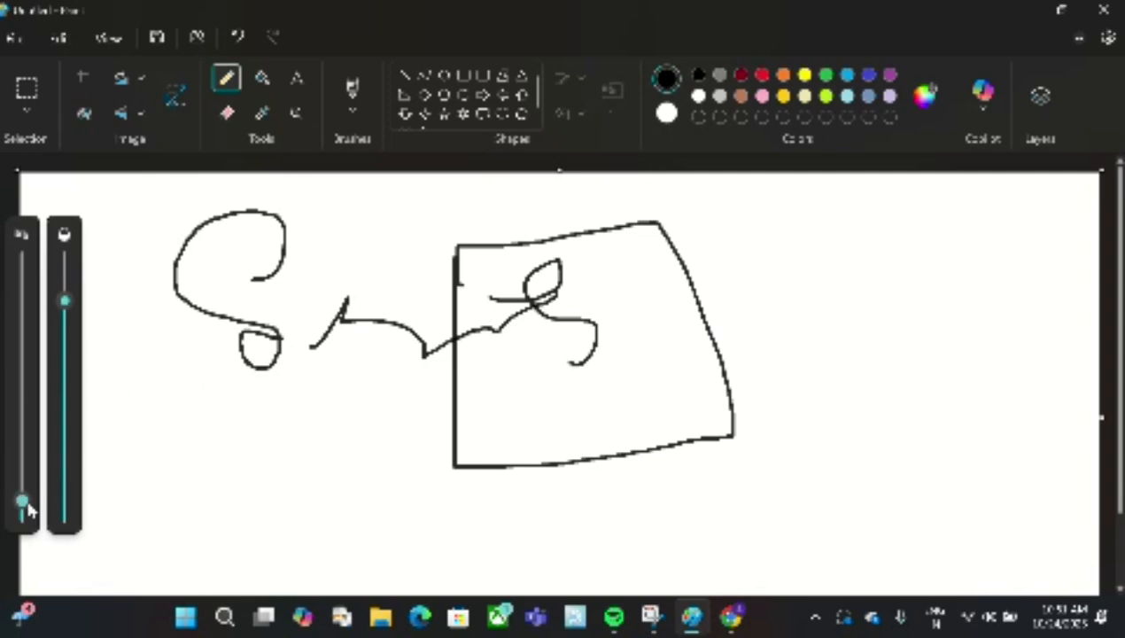
Draw one very thin and one thick freehand stroke below the lettering using different pencil sizes, and reduce the size to 17 px.
{"action": "mouse_move", "coordinate": [25, 503]}
{"action": "left_click_drag", "start_coordinate": [25, 503], "coordinate": [53, 522]}
{"action": "mouse_move", "coordinate": [529, 406]}
{"action": "left_mouse_down"}
{"action": "mouse_move", "coordinate": [569, 453]}
{"action": "mouse_move", "coordinate": [599, 416]}
{"action": "mouse_move", "coordinate": [604, 433]}
{"action": "left_mouse_up"}
{"action": "left_click_drag", "start_coordinate": [24, 514], "coordinate": [24, 430]}
{"action": "mouse_move", "coordinate": [317, 420]}
{"action": "left_mouse_down"}
{"action": "mouse_move", "coordinate": [377, 523]}
{"action": "mouse_move", "coordinate": [371, 450]}
{"action": "mouse_move", "coordinate": [487, 497]}
{"action": "mouse_move", "coordinate": [576, 512]}
{"action": "left_mouse_up"}
{"action": "left_click_drag", "start_coordinate": [24, 431], "coordinate": [24, 469]}
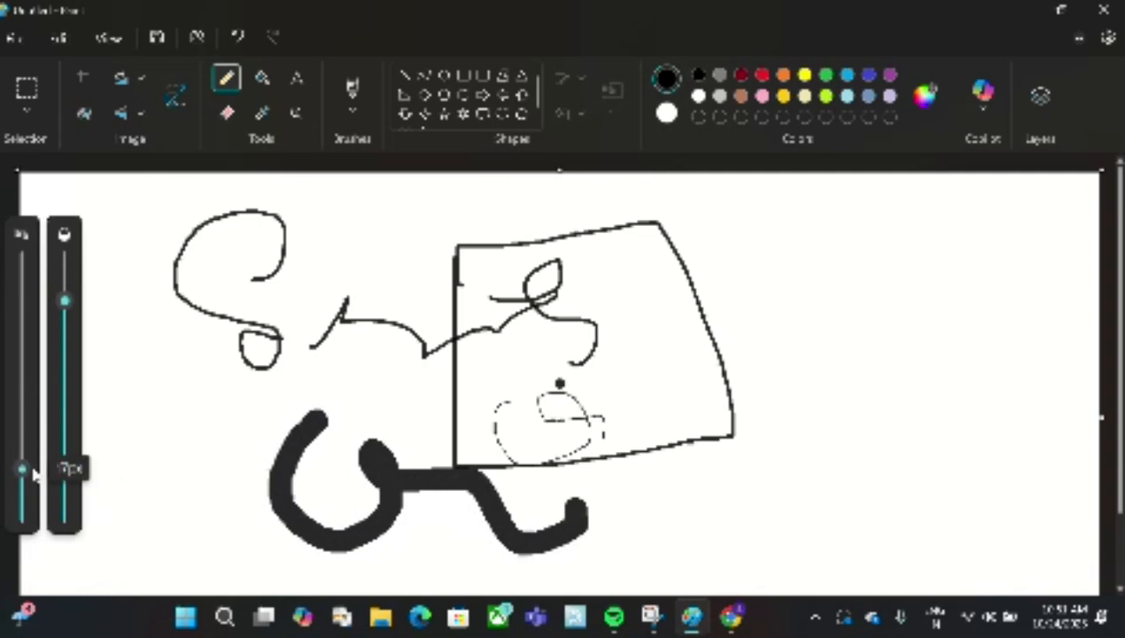
Undo all the pencil strokes until the canvas is empty and reduce the pencil size.
{"action": "left_click", "coordinate": [239, 38]}
{"action": "left_click", "coordinate": [241, 38]}
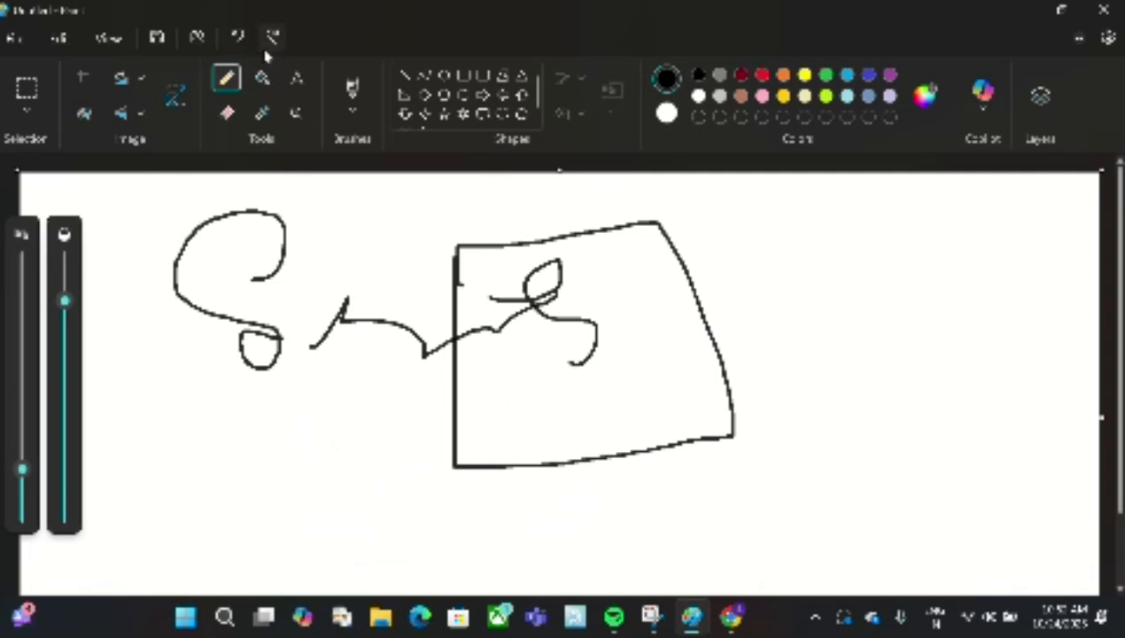
{"action": "left_click", "coordinate": [241, 38]}
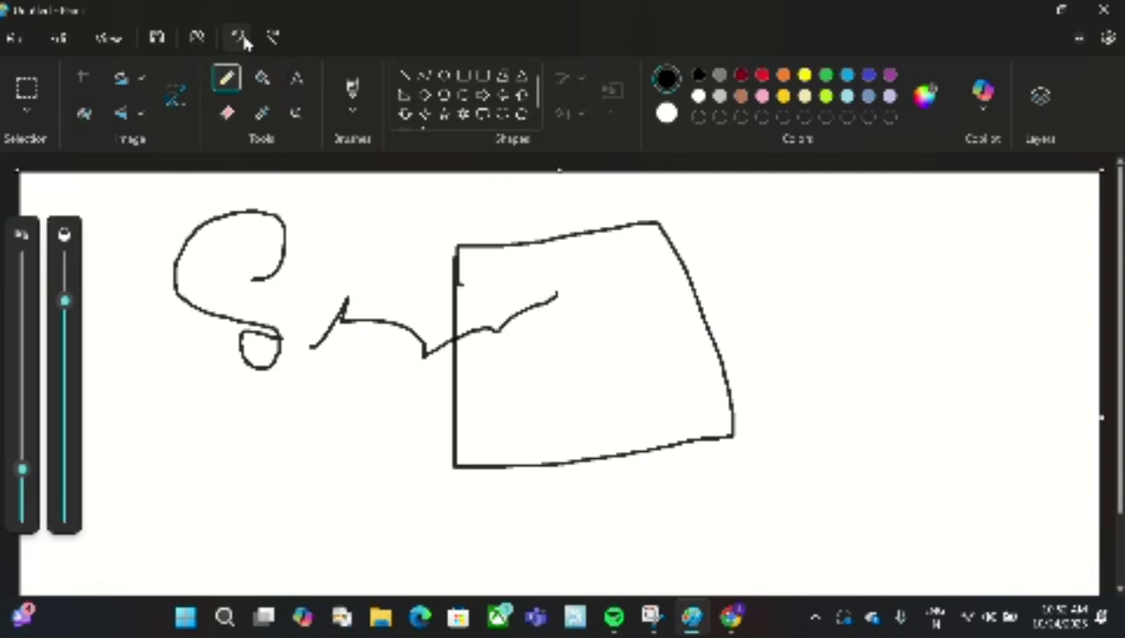
{"action": "left_click", "coordinate": [241, 38]}
{"action": "left_click", "coordinate": [241, 38]}
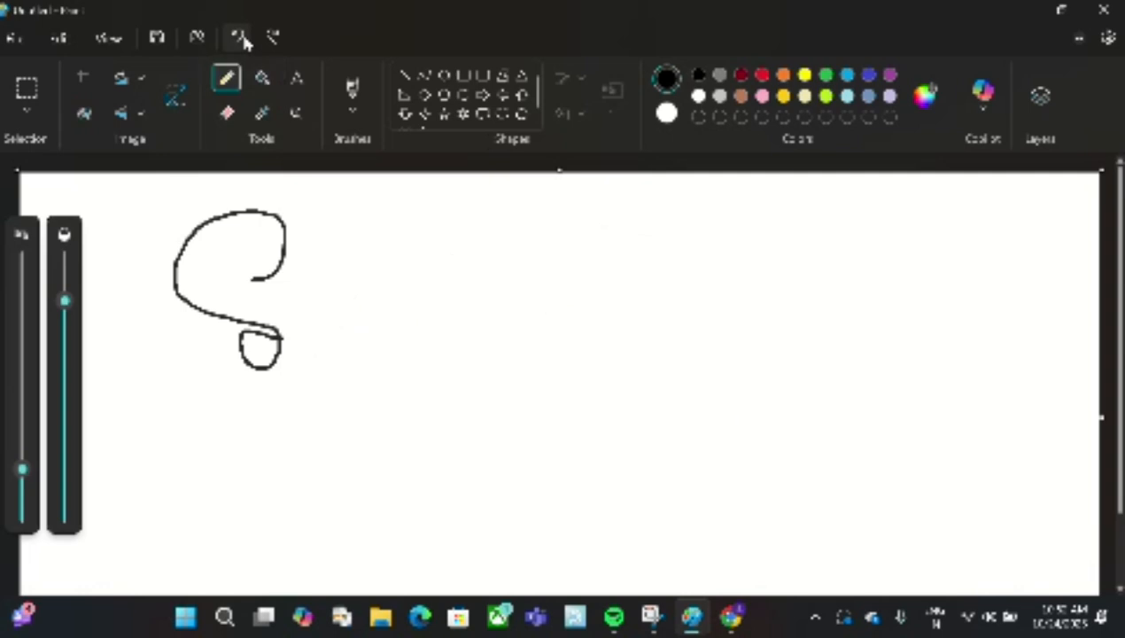
{"action": "left_click", "coordinate": [243, 39]}
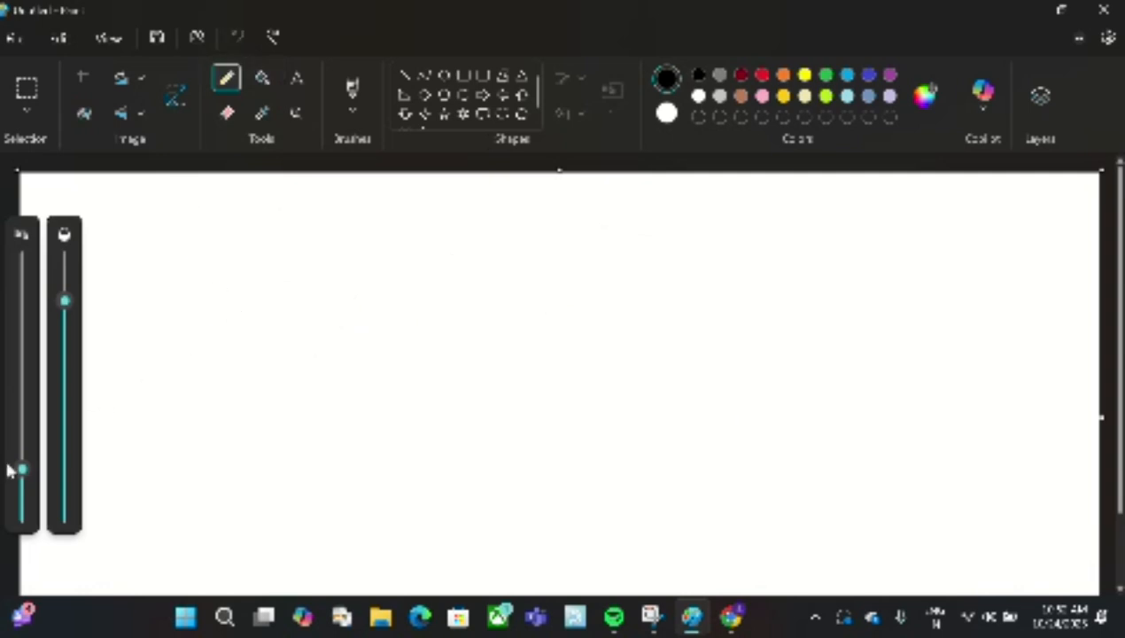
{"action": "left_click_drag", "start_coordinate": [21, 470], "coordinate": [19, 502]}
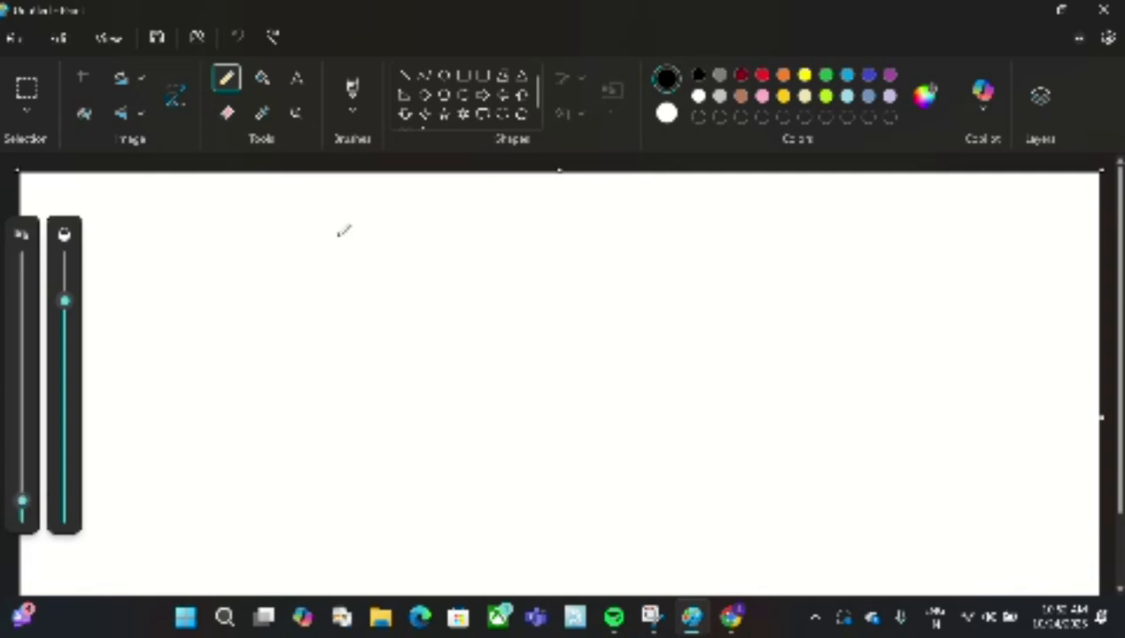
Draw a large black-outlined ellipse on the canvas, left of centre, with the Oval shape.
{"action": "left_click", "coordinate": [228, 124]}
{"action": "left_click", "coordinate": [443, 78]}
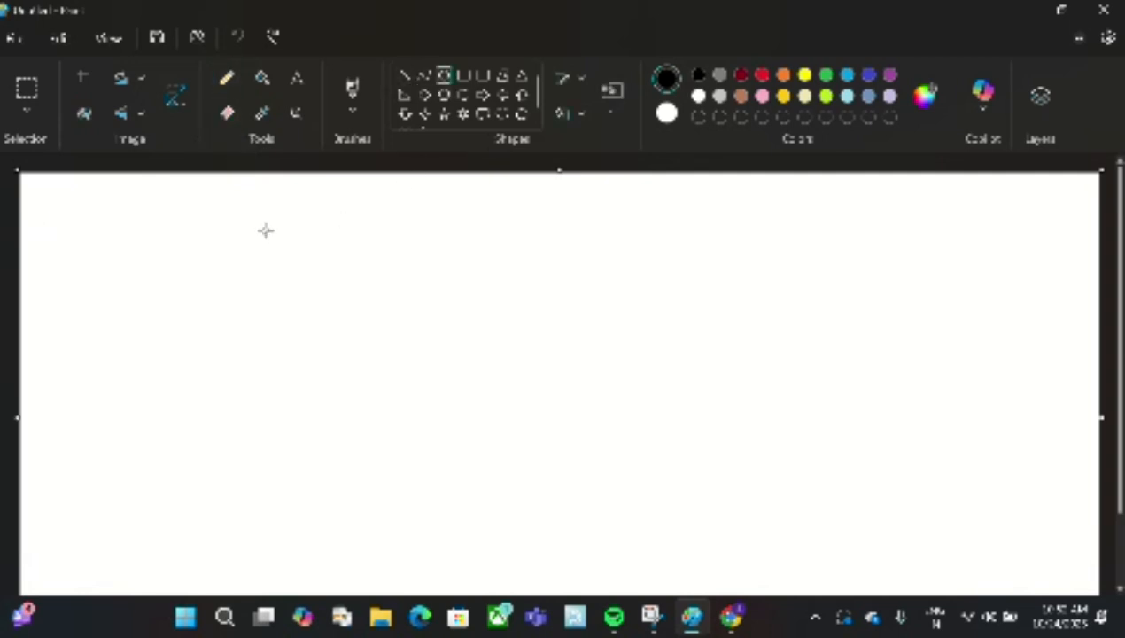
{"action": "left_click_drag", "start_coordinate": [266, 231], "coordinate": [571, 441]}
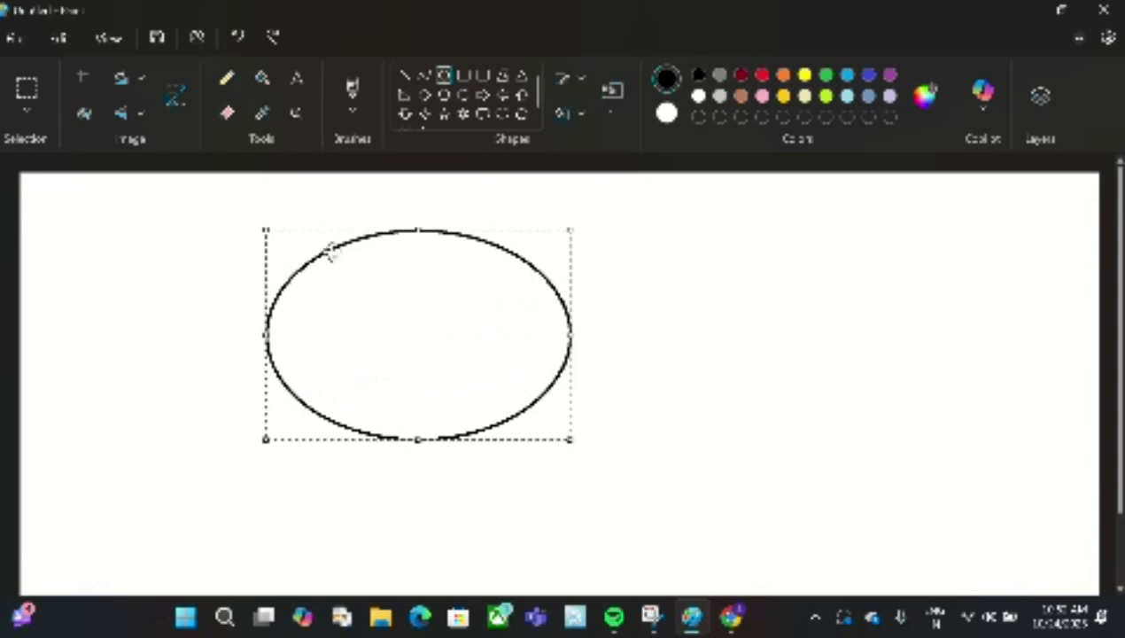
Erase a short section of the ellipse's upper-left outline with the Eraser.
{"action": "left_click", "coordinate": [227, 113]}
{"action": "left_click_drag", "start_coordinate": [346, 245], "coordinate": [299, 268]}
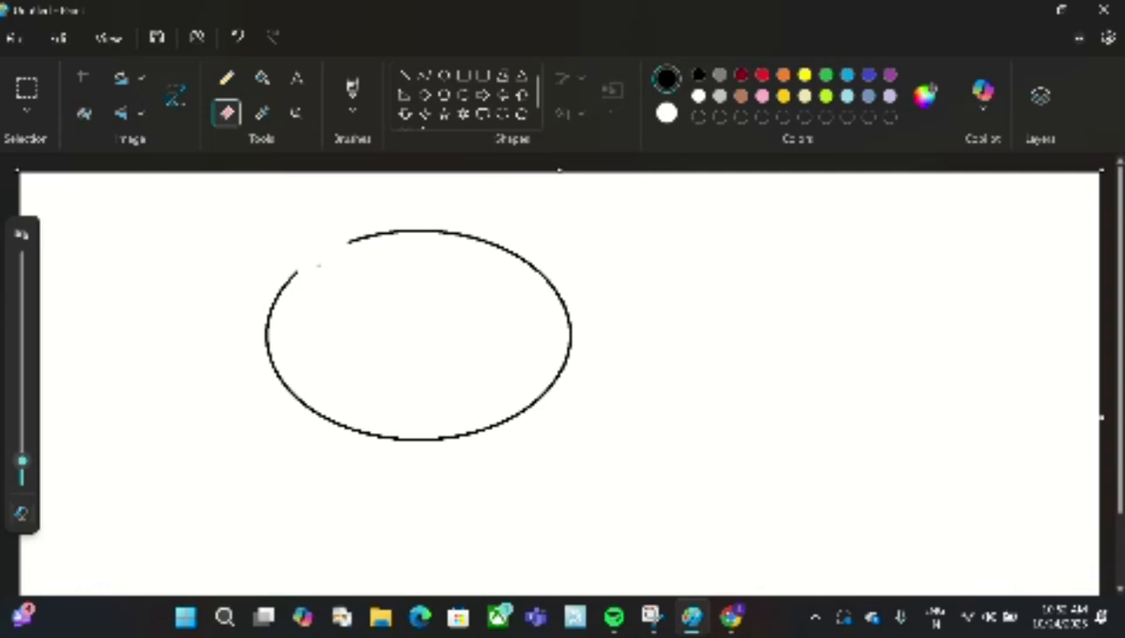
Enlarge the eraser to 54 px and erase the right side and top of the ellipse's outline.
{"action": "key", "text": "ctrl+plus"}
{"action": "key", "text": "ctrl+plus"}
{"action": "key", "text": "ctrl+plus"}
{"action": "key", "text": "ctrl+plus"}
{"action": "key", "text": "ctrl+plus"}
{"action": "key", "text": "ctrl+plus"}
{"action": "key", "text": "ctrl+plus"}
{"action": "key", "text": "ctrl+plus"}
{"action": "key", "text": "ctrl+plus"}
{"action": "key", "text": "ctrl+plus"}
{"action": "key", "text": "ctrl+plus"}
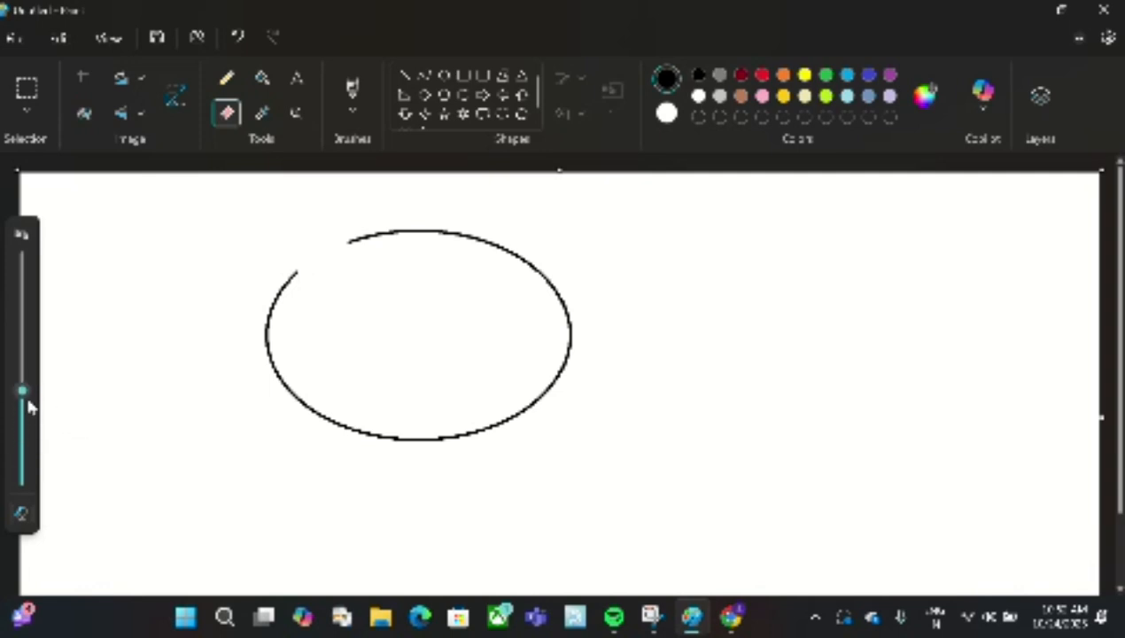
{"action": "mouse_move", "coordinate": [29, 403]}
{"action": "left_mouse_down"}
{"action": "mouse_move", "coordinate": [27, 287]}
{"action": "mouse_move", "coordinate": [25, 460]}
{"action": "mouse_move", "coordinate": [30, 387]}
{"action": "left_mouse_up"}
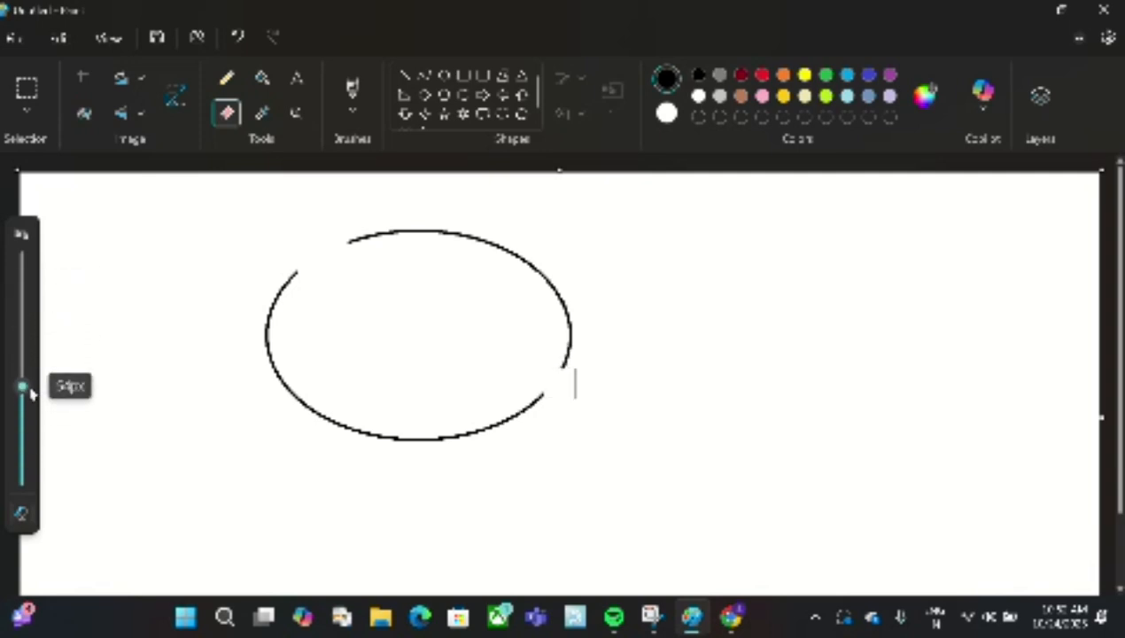
{"action": "mouse_move", "coordinate": [541, 406]}
{"action": "left_mouse_down"}
{"action": "mouse_move", "coordinate": [568, 338]}
{"action": "mouse_move", "coordinate": [546, 297]}
{"action": "mouse_move", "coordinate": [465, 254]}
{"action": "mouse_move", "coordinate": [343, 241]}
{"action": "mouse_move", "coordinate": [477, 263]}
{"action": "left_mouse_up"}
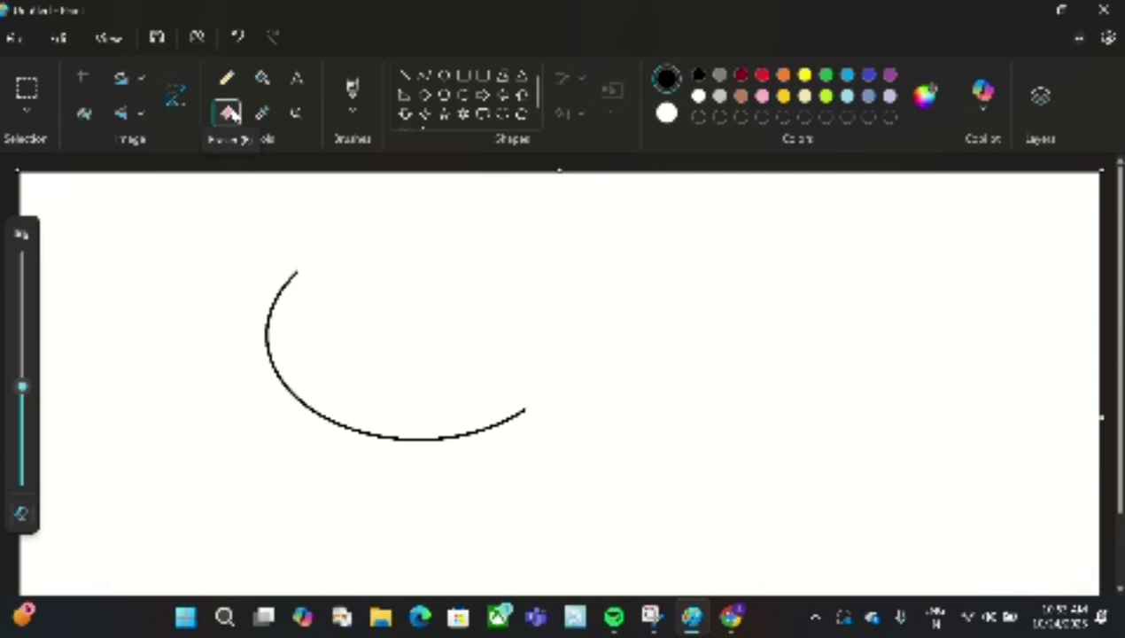
Draw a nearly square black-outlined rectangle inside the remaining arc of the ellipse.
{"action": "left_click", "coordinate": [263, 80]}
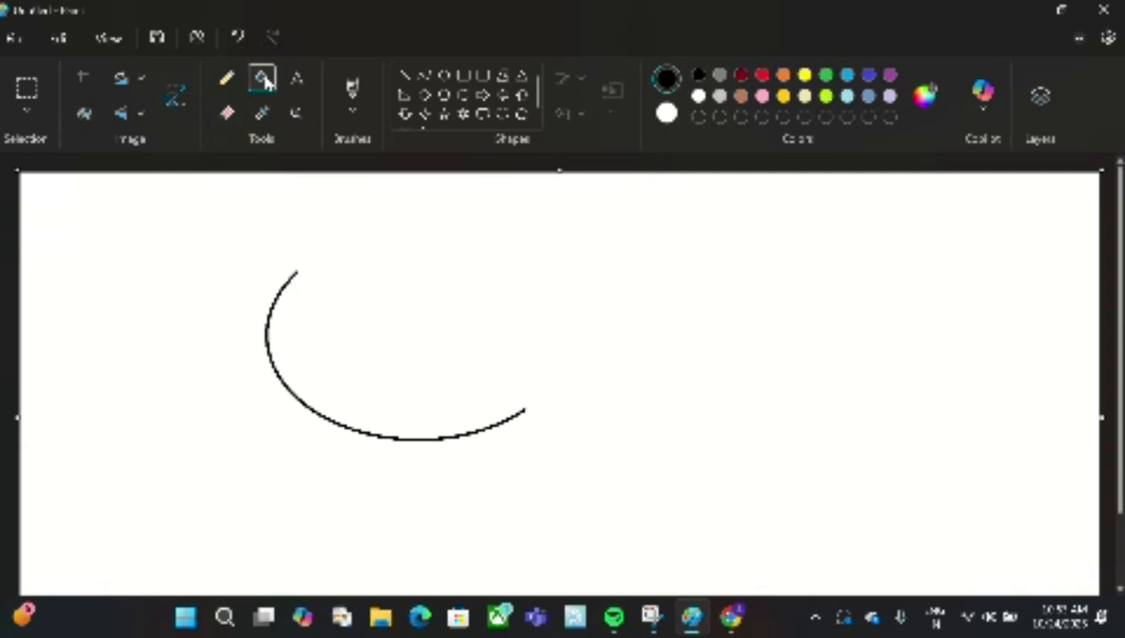
{"action": "left_click", "coordinate": [463, 74]}
{"action": "left_click_drag", "start_coordinate": [361, 263], "coordinate": [497, 379]}
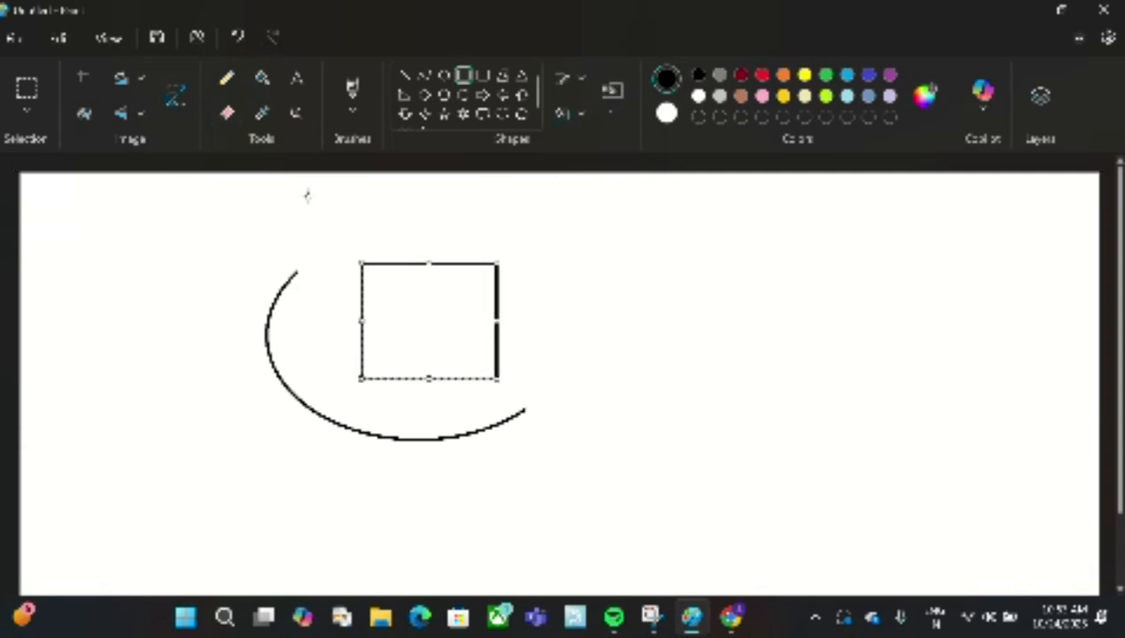
Fill the inside of the rectangle with red using the Fill tool.
{"action": "left_click", "coordinate": [263, 80]}
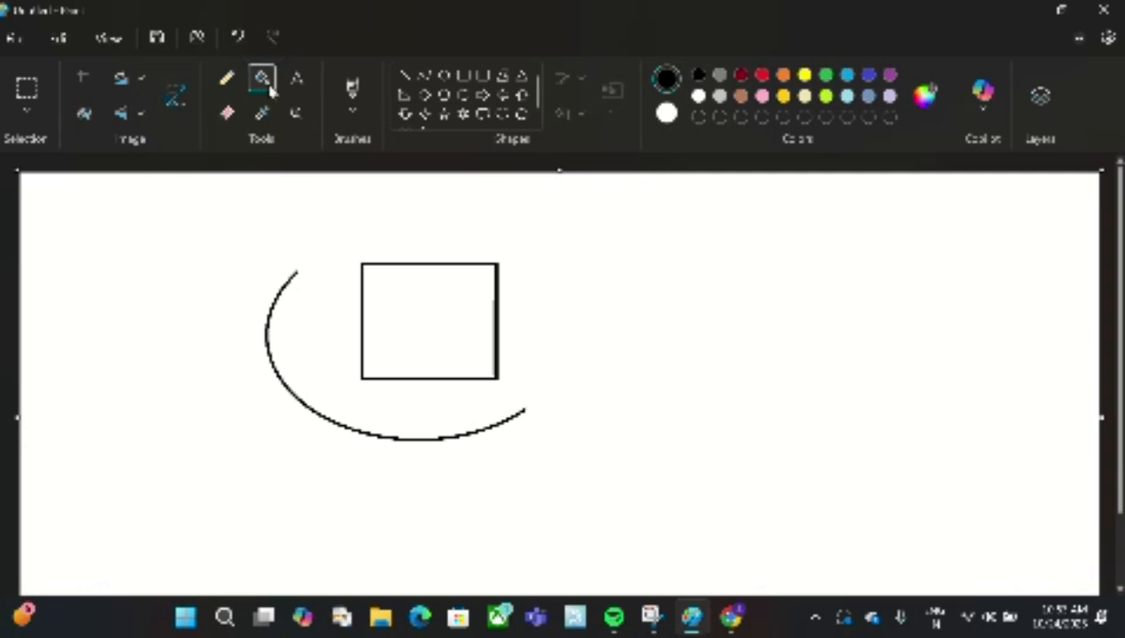
{"action": "left_click", "coordinate": [762, 75]}
{"action": "left_click", "coordinate": [426, 314]}
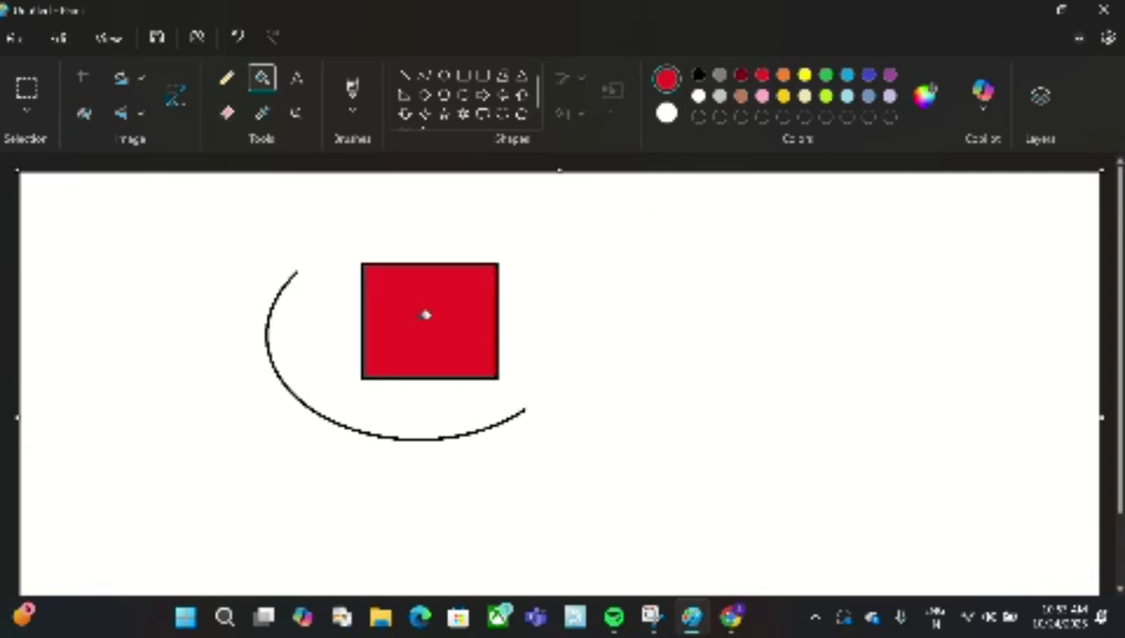
Mix a custom purple in the colour editor and refill the red rectangle with it.
{"action": "left_click", "coordinate": [927, 99]}
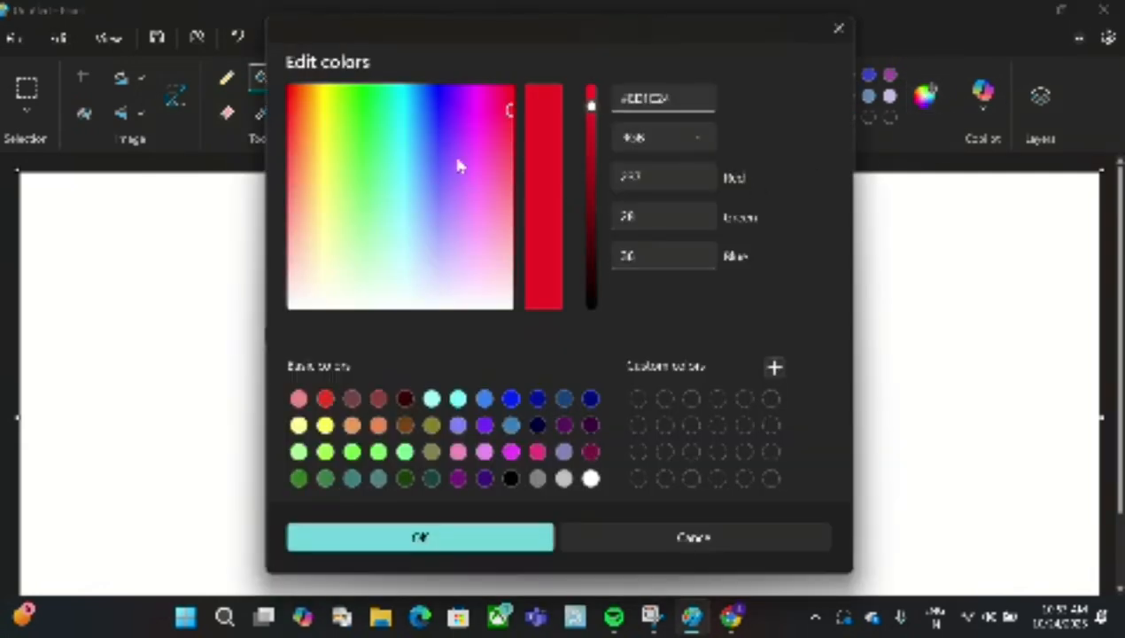
{"action": "left_click", "coordinate": [456, 139]}
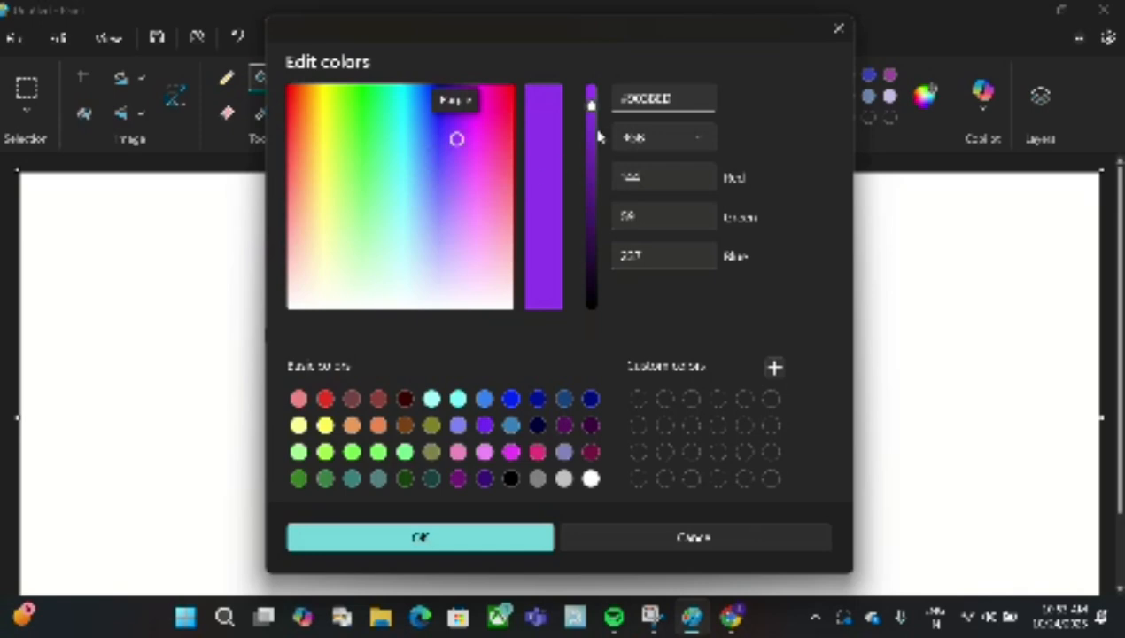
{"action": "left_click", "coordinate": [427, 542]}
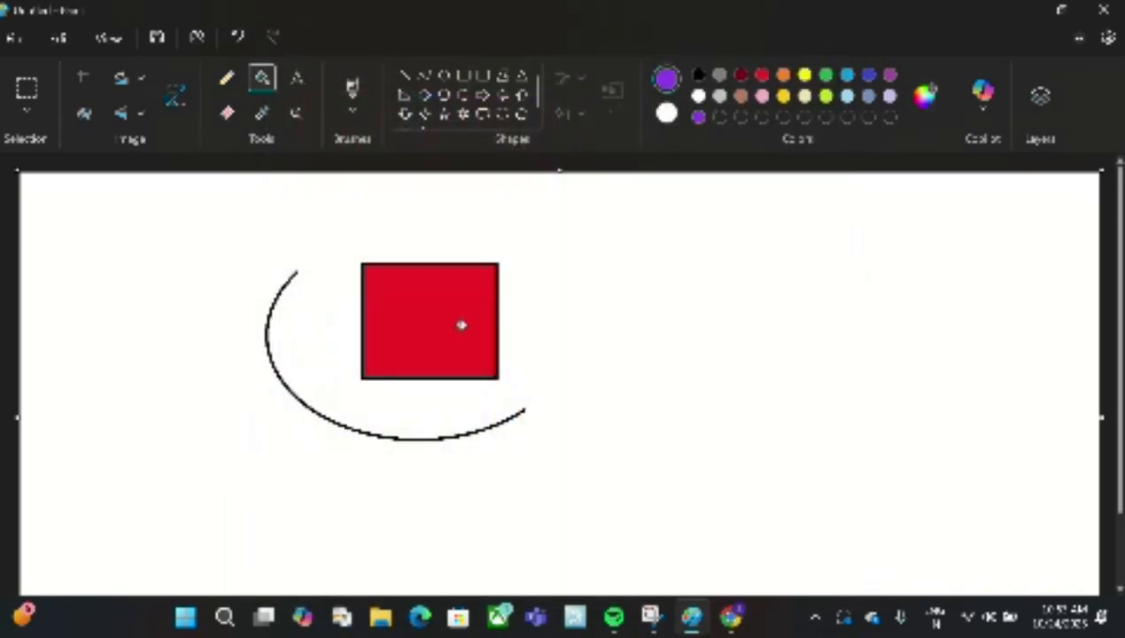
{"action": "left_click", "coordinate": [457, 325]}
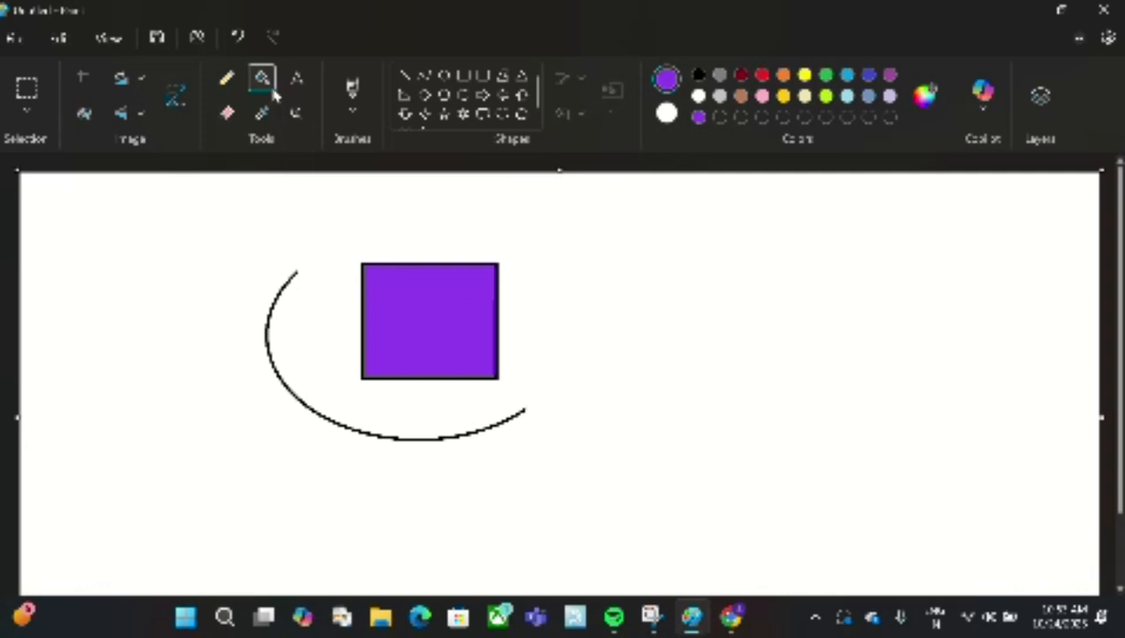
Add a text box over the rectangle's lower part, turn off strikethrough and enter "sk computer" at size 72.
{"action": "left_click", "coordinate": [297, 80]}
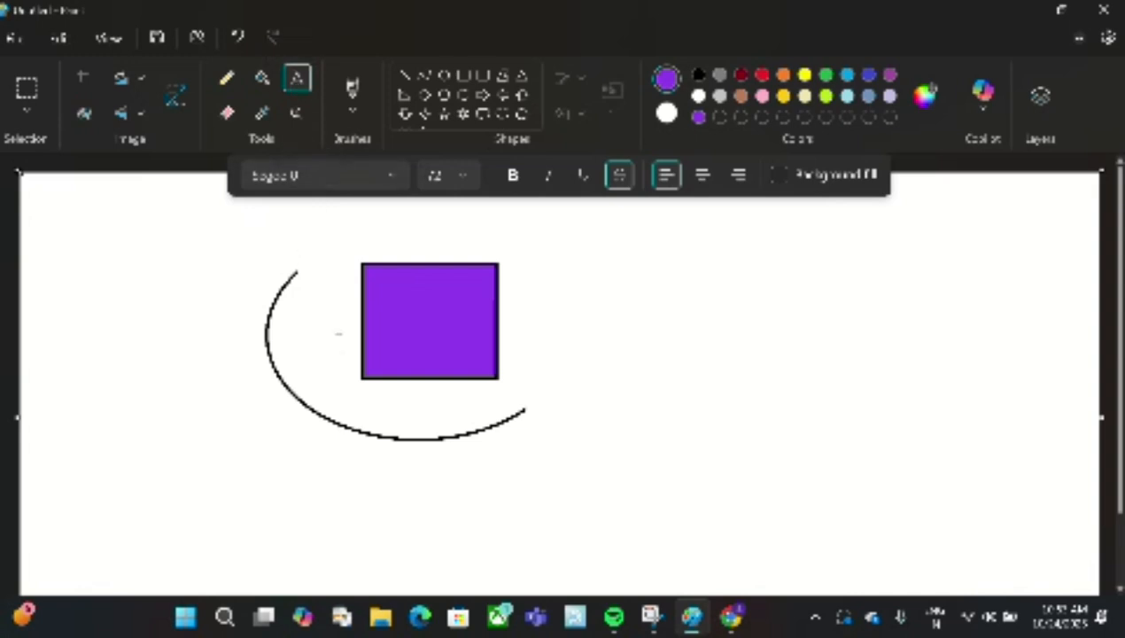
{"action": "left_click_drag", "start_coordinate": [315, 328], "coordinate": [807, 427]}
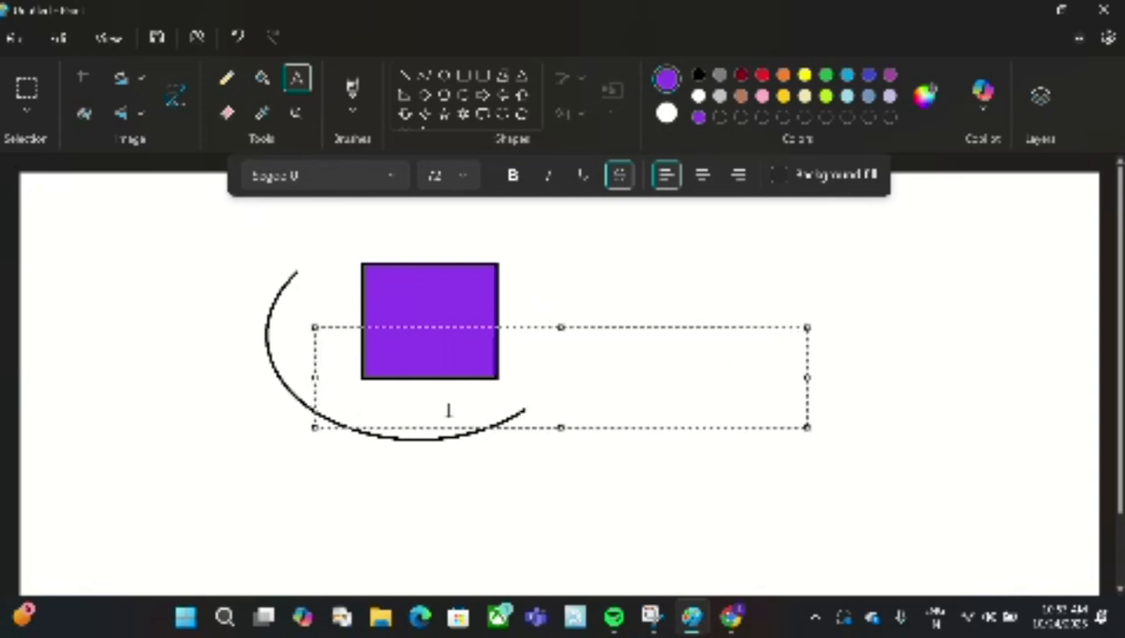
{"action": "type", "text": "sk"}
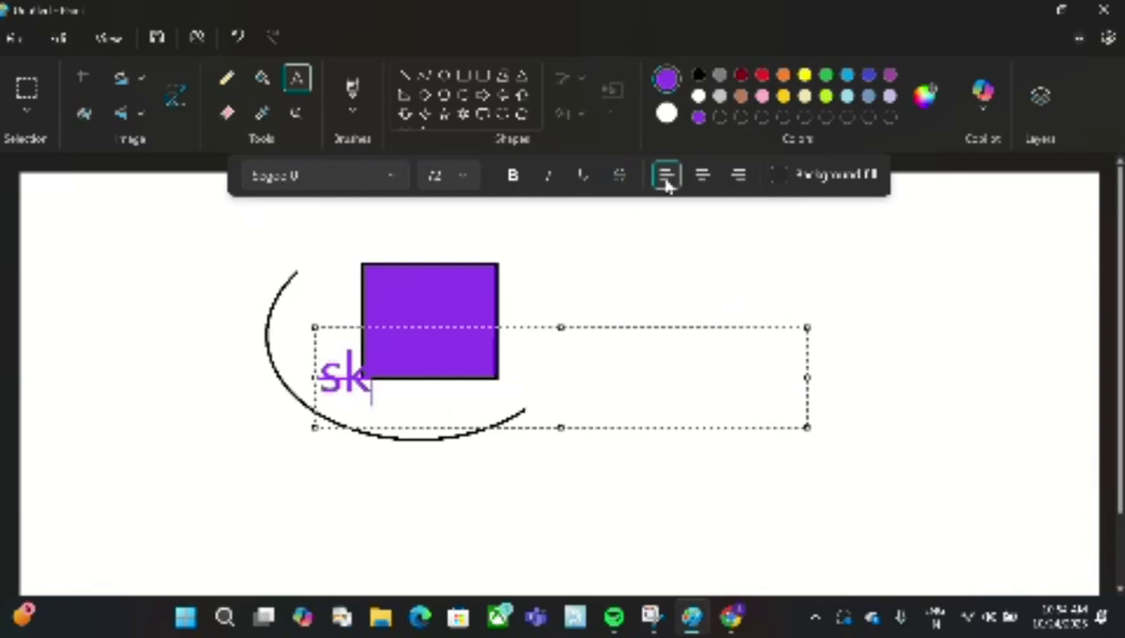
{"action": "key", "text": "BackSpace"}
{"action": "key", "text": "BackSpace"}
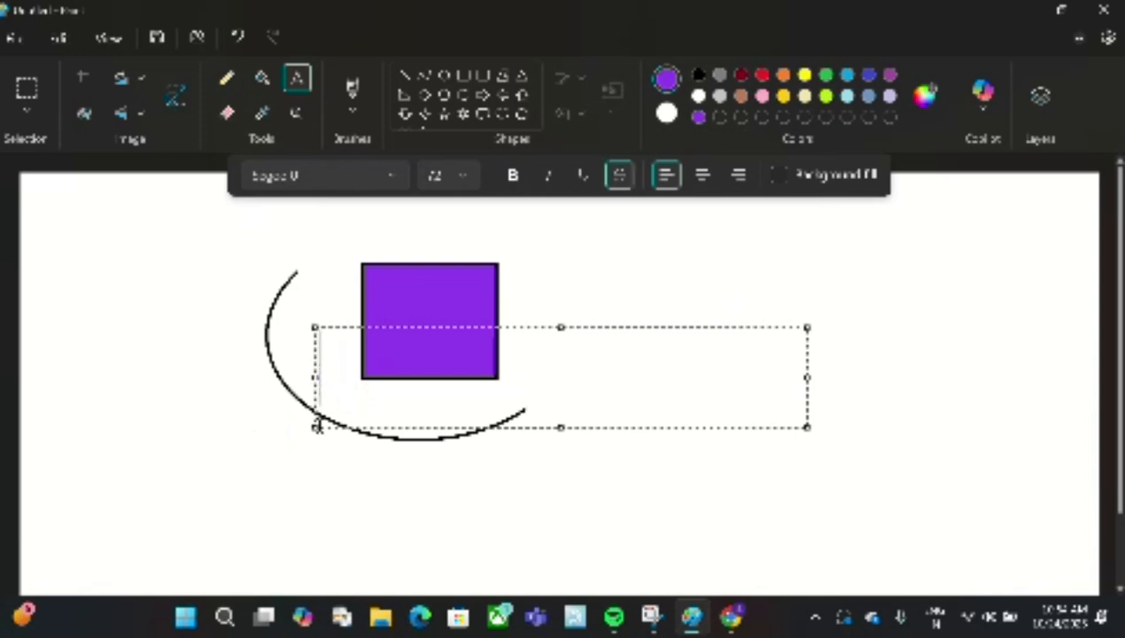
{"action": "left_click", "coordinate": [614, 180]}
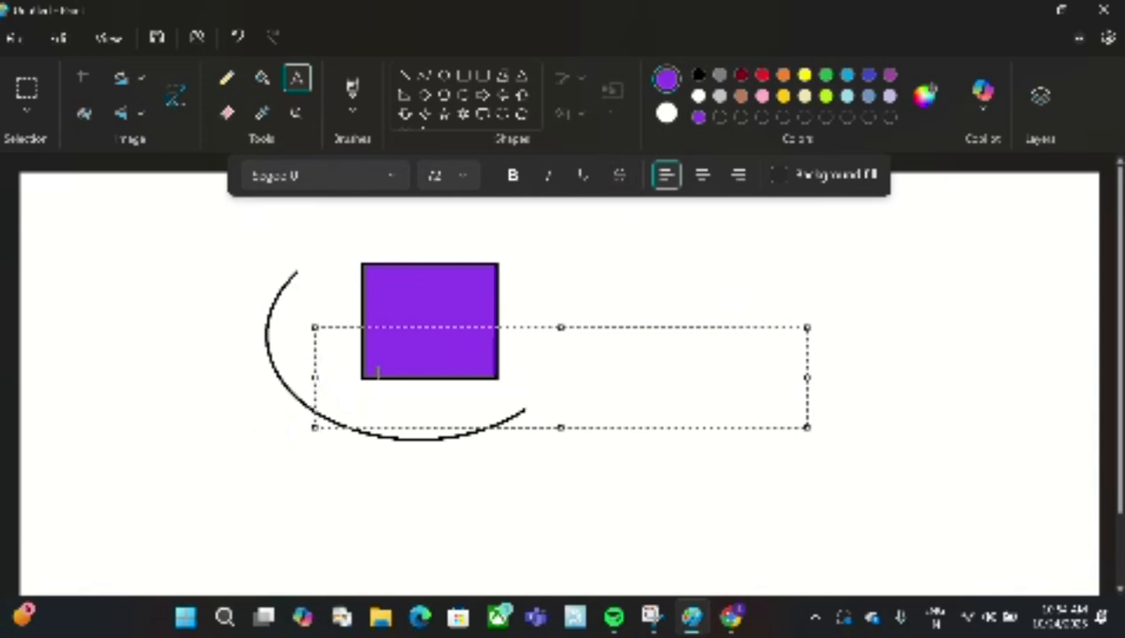
{"action": "type", "text": "Sk"}
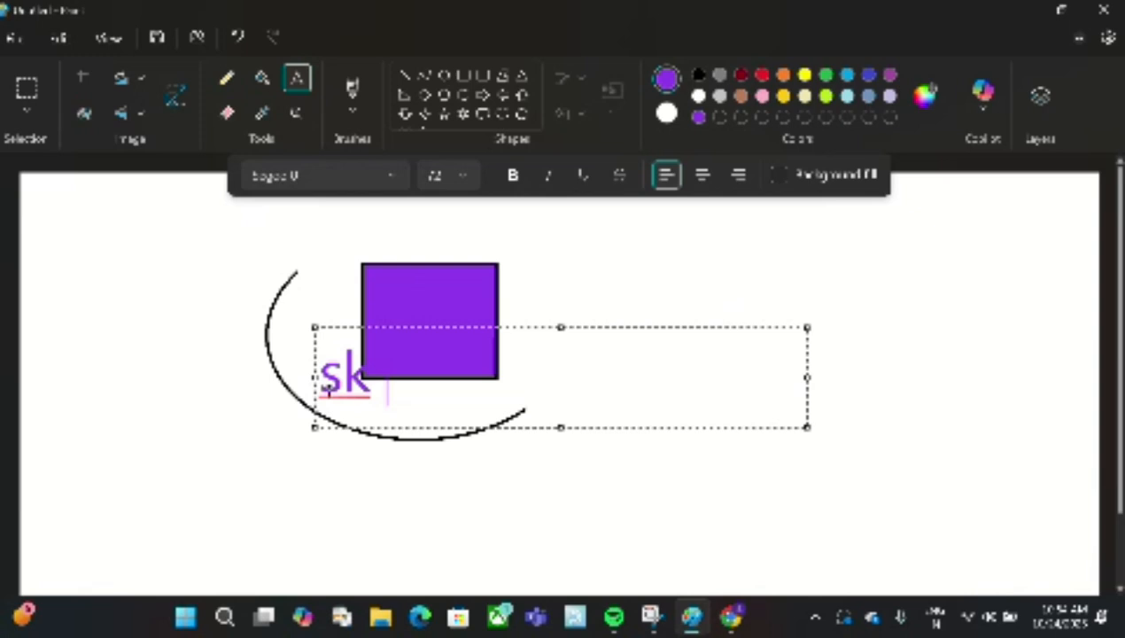
{"action": "type", "text": " compu"}
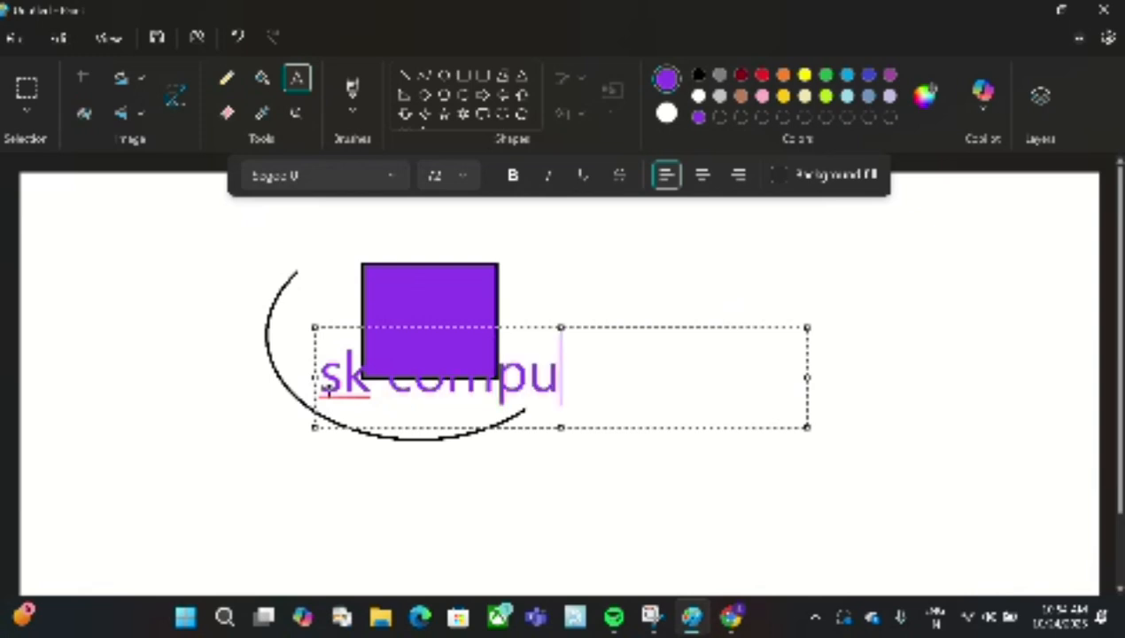
{"action": "type", "text": "ter"}
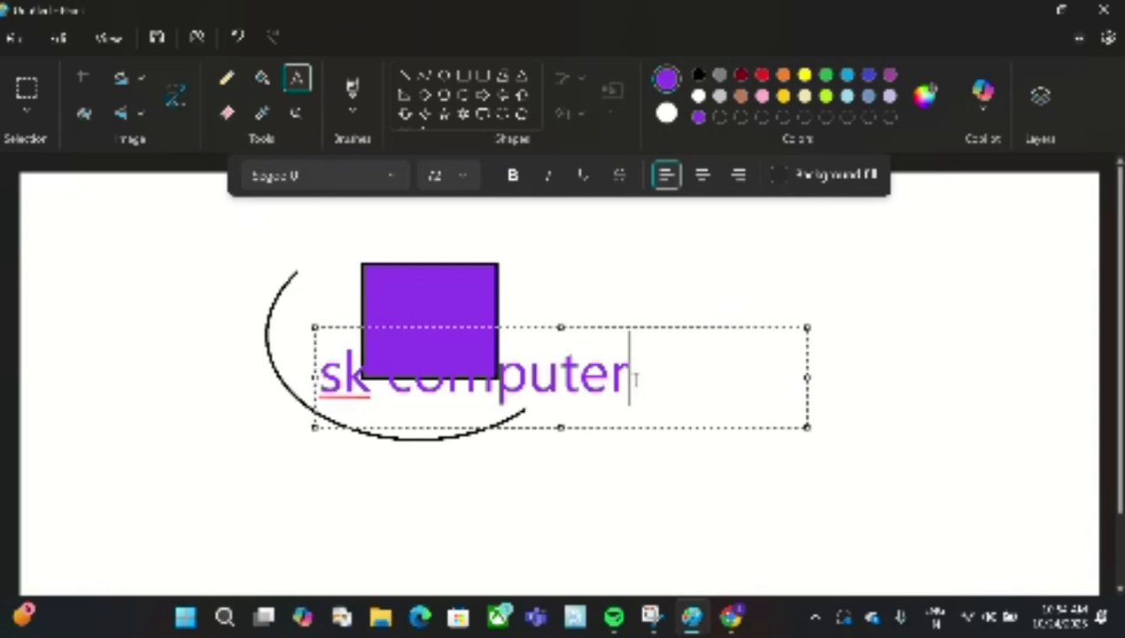
Recolour the "sk computer" text red and move its text box below the arc.
{"action": "left_click_drag", "start_coordinate": [631, 379], "coordinate": [317, 379]}
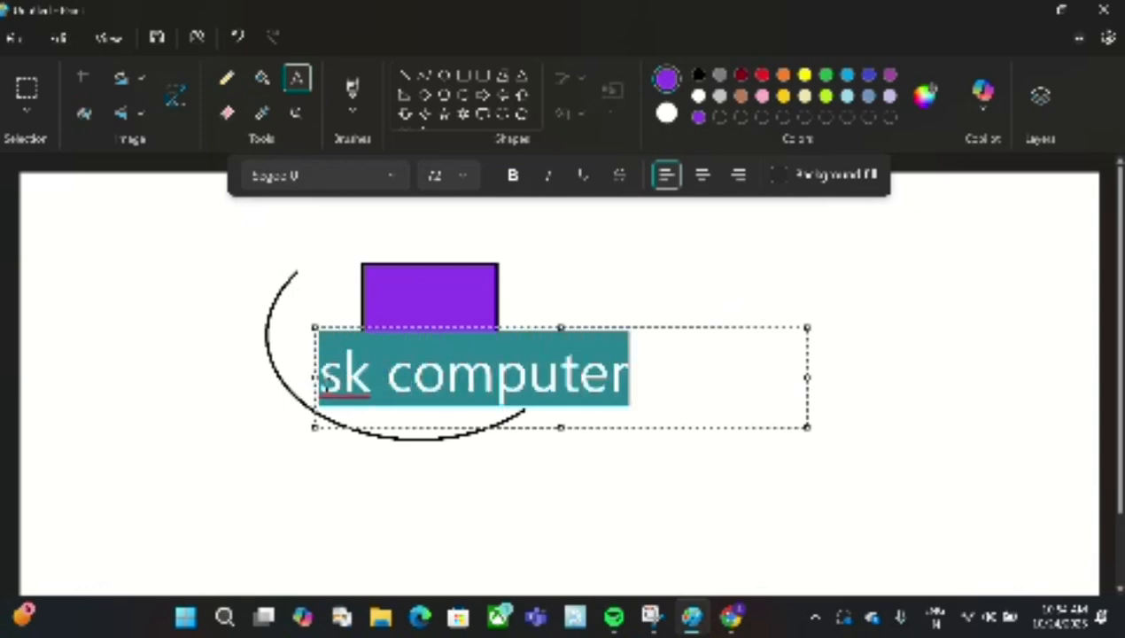
{"action": "left_click", "coordinate": [762, 76]}
{"action": "left_click", "coordinate": [709, 382]}
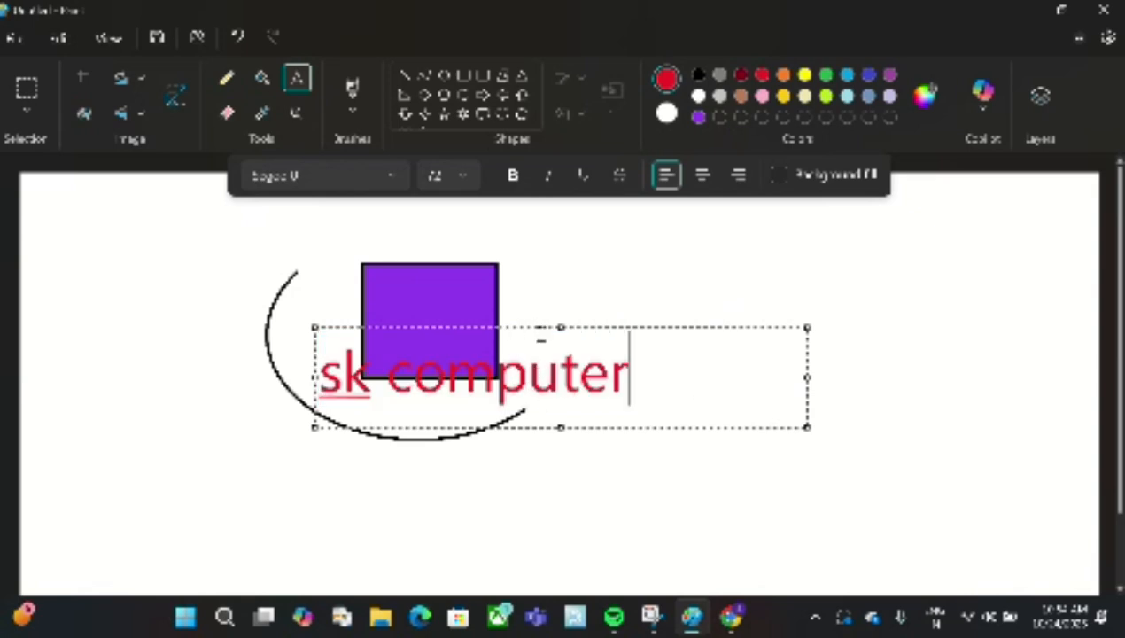
{"action": "left_click_drag", "start_coordinate": [536, 326], "coordinate": [506, 453]}
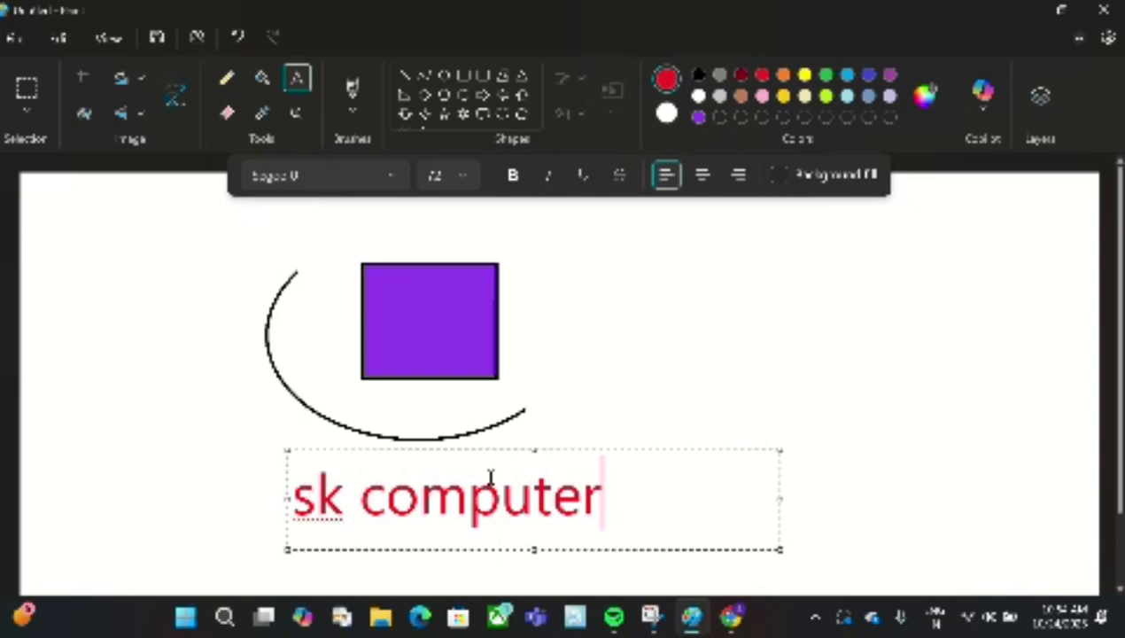
Sample the rectangle's purple as the drawing colour with the Color picker.
{"action": "left_click", "coordinate": [262, 114]}
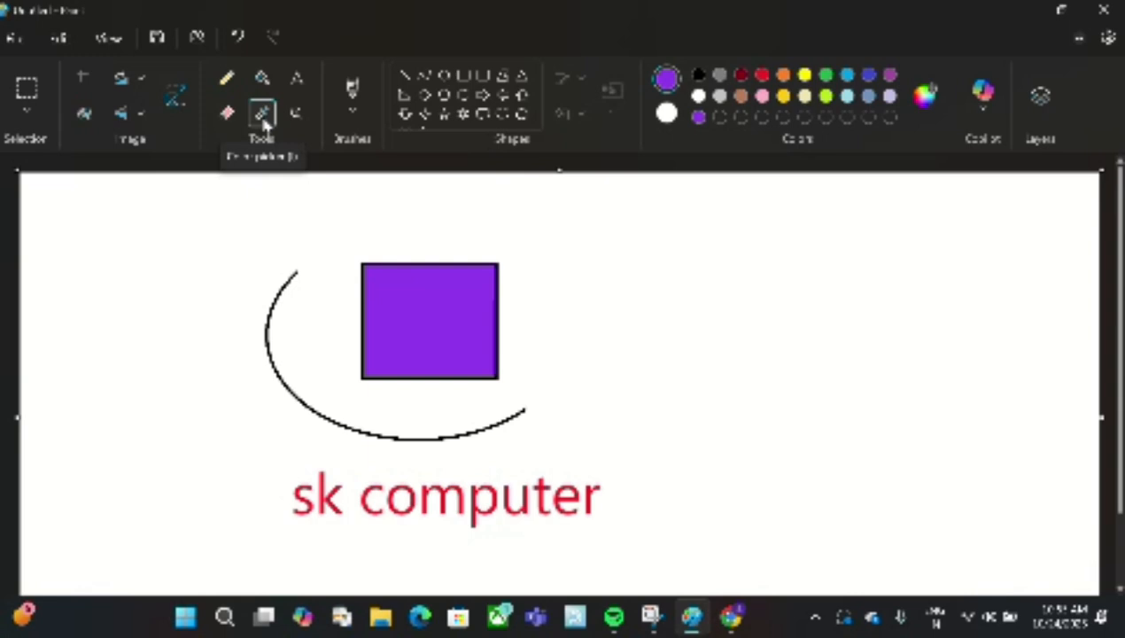
{"action": "left_click", "coordinate": [440, 299]}
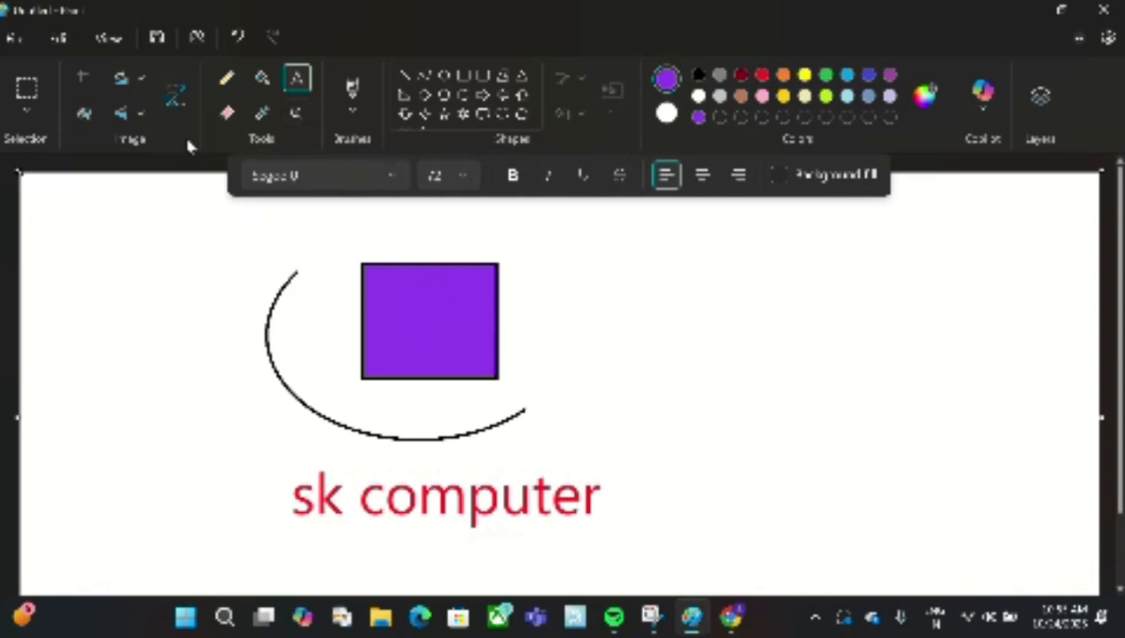
Examine the drawing at larger and smaller zoom levels with the Magnifier.
{"action": "left_click", "coordinate": [299, 113]}
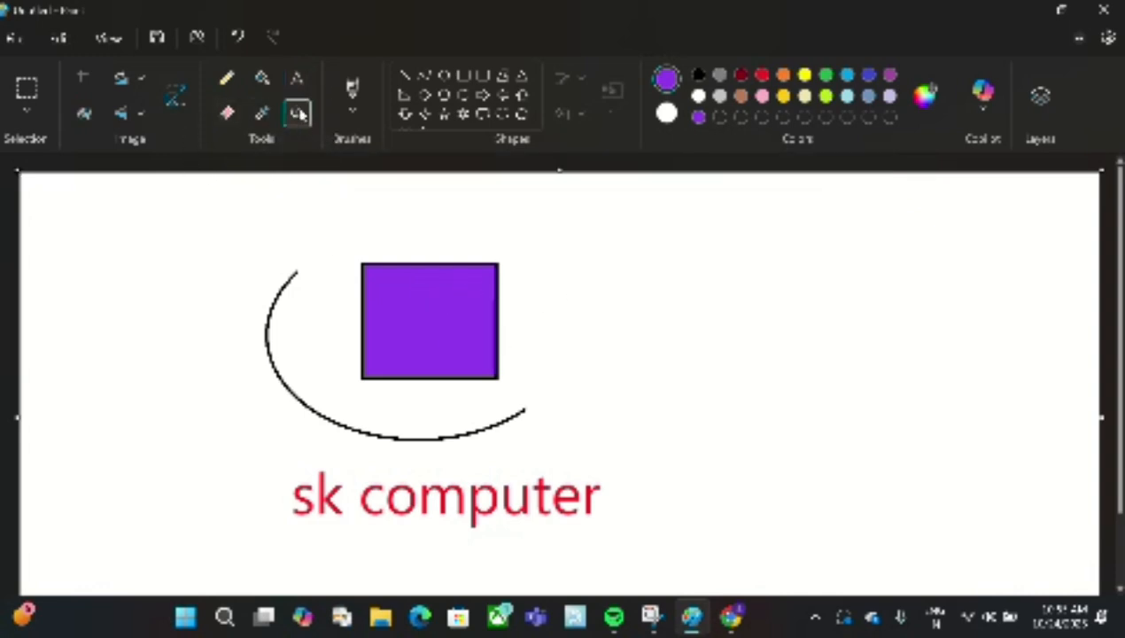
{"action": "left_click", "coordinate": [183, 213]}
{"action": "scroll", "coordinate": [408, 332], "scroll_direction": "down", "scroll_amount": 2}
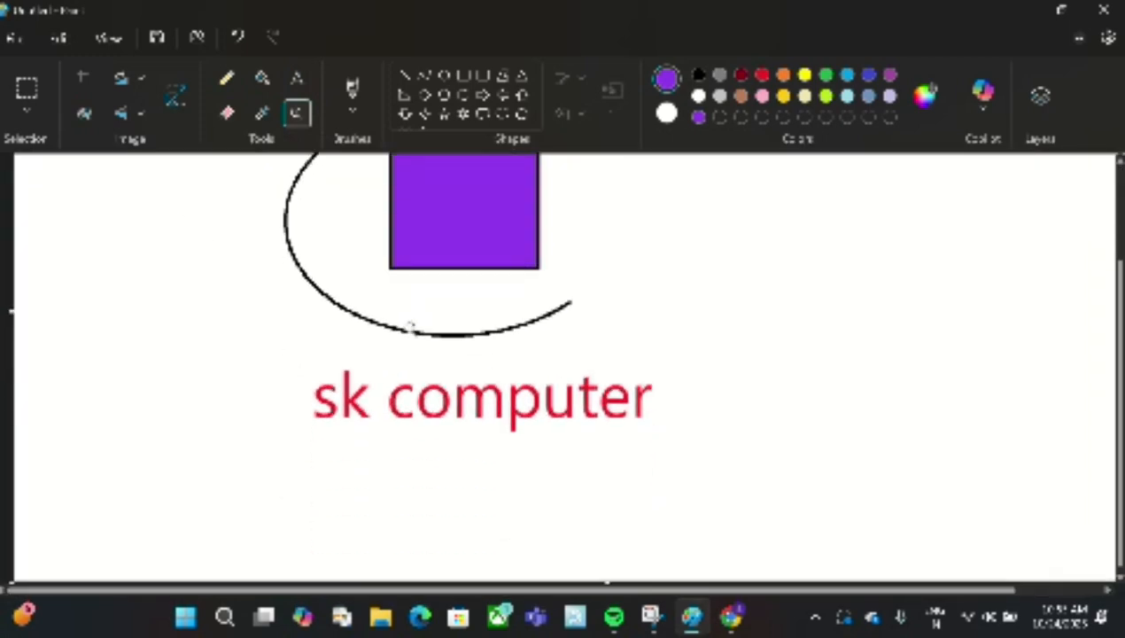
{"action": "scroll", "coordinate": [404, 326], "scroll_direction": "up", "scroll_amount": 2}
{"action": "scroll", "coordinate": [342, 293], "scroll_direction": "up", "scroll_amount": 6}
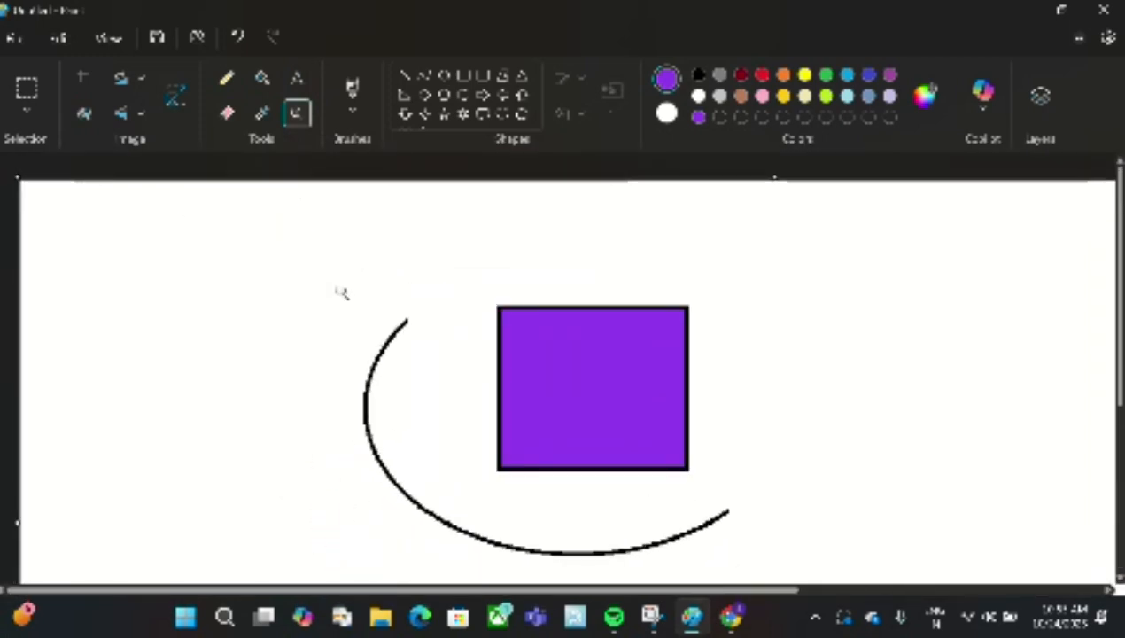
{"action": "scroll", "coordinate": [342, 291], "scroll_direction": "down", "scroll_amount": 1}
{"action": "scroll", "coordinate": [342, 293], "scroll_direction": "down", "scroll_amount": 3}
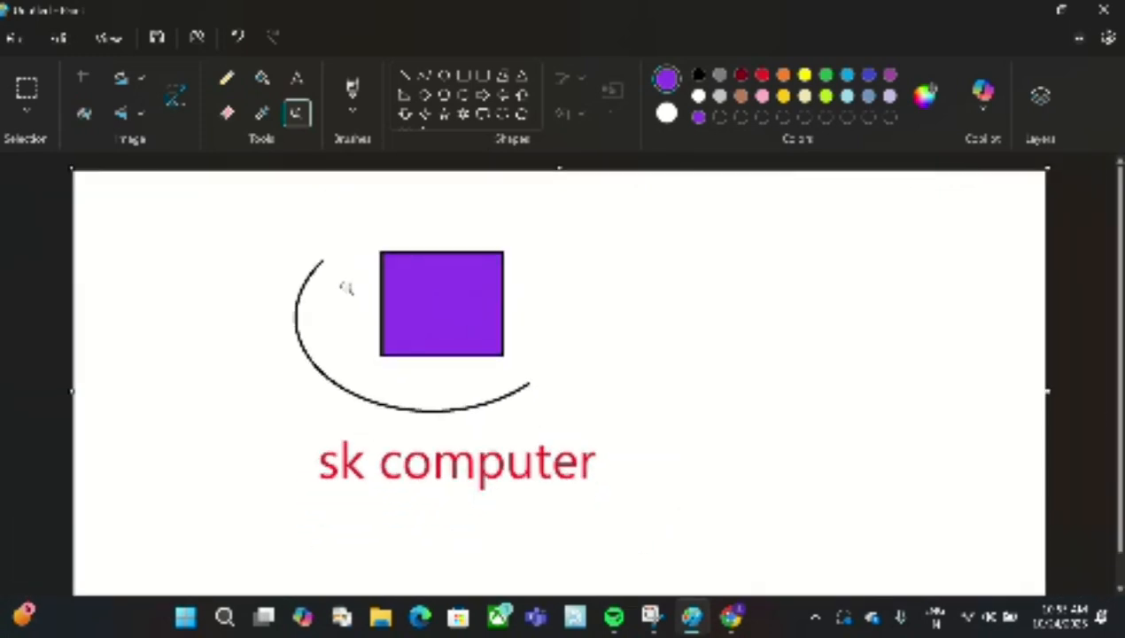
{"action": "scroll", "coordinate": [345, 288], "scroll_direction": "up", "scroll_amount": 2}
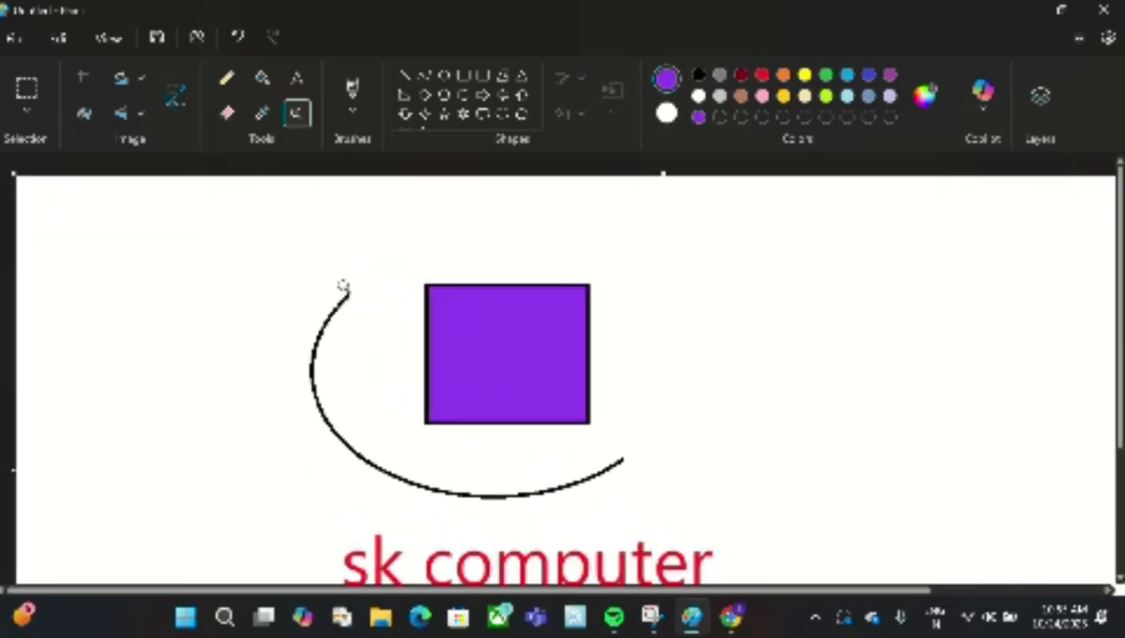
{"action": "scroll", "coordinate": [344, 286], "scroll_direction": "down", "scroll_amount": 2}
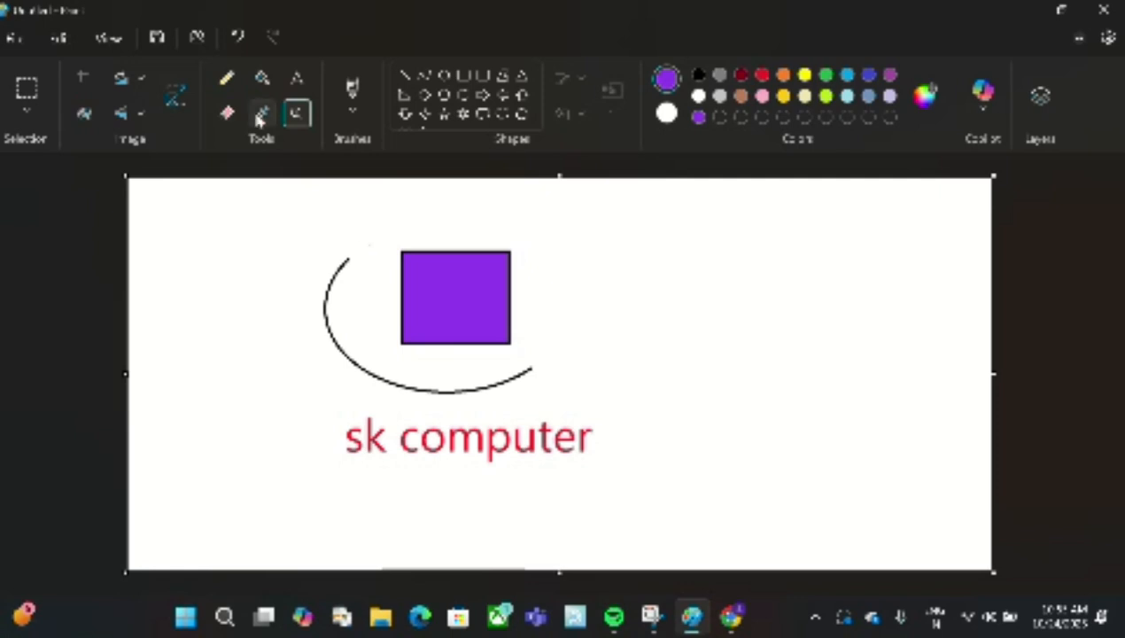
Start a new blank image without saving the current drawing.
{"action": "left_click", "coordinate": [297, 77]}
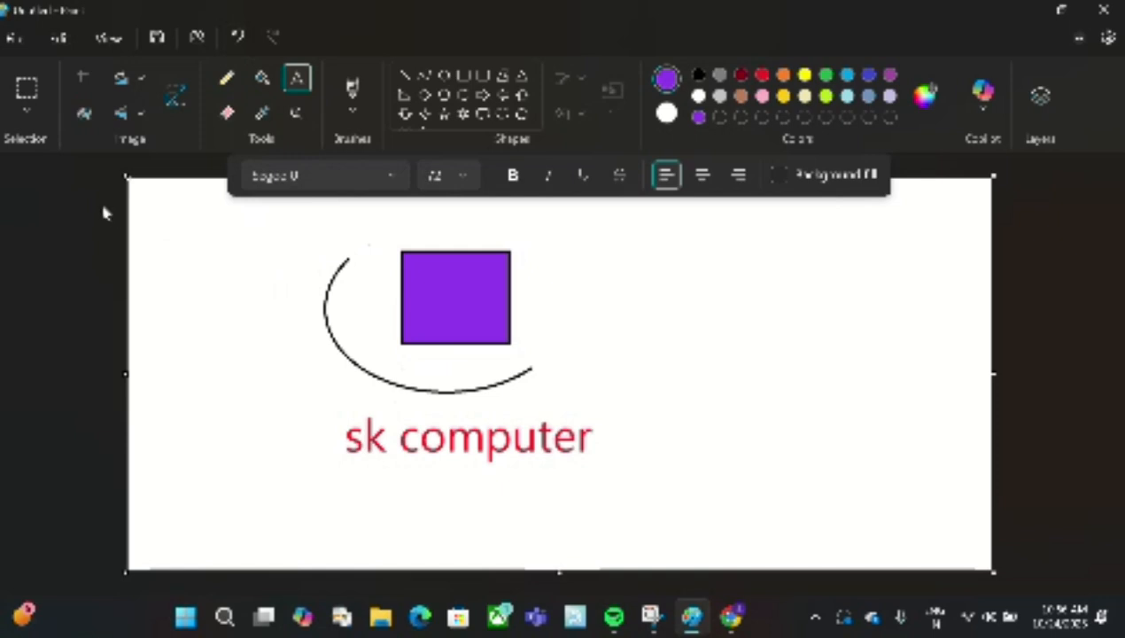
{"action": "left_click", "coordinate": [14, 39]}
{"action": "left_click", "coordinate": [40, 397]}
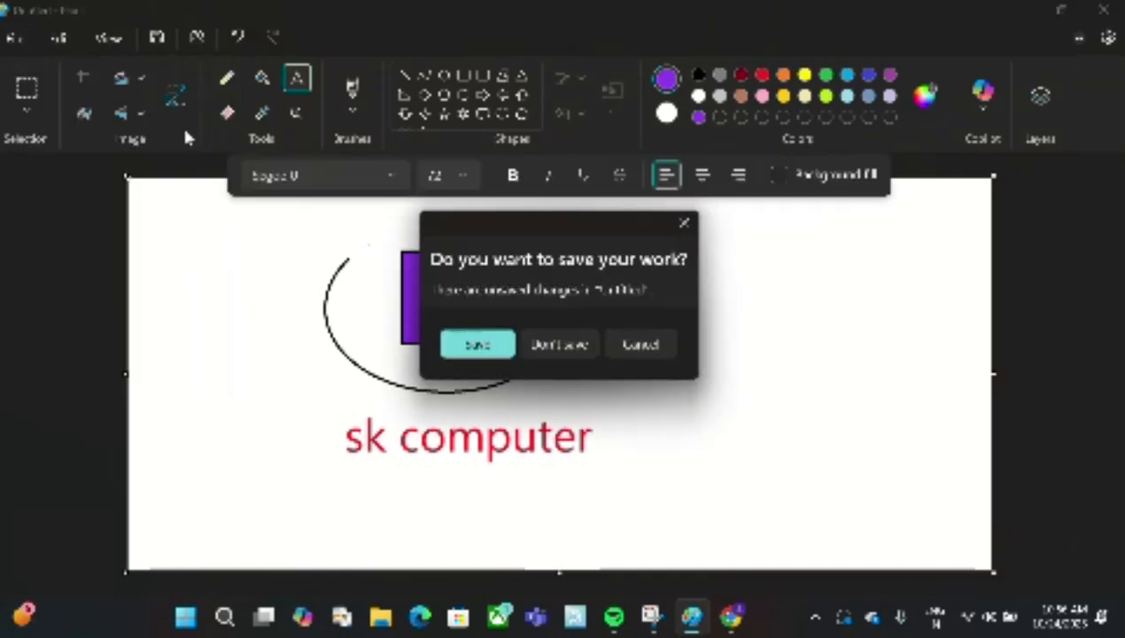
{"action": "left_click", "coordinate": [559, 344]}
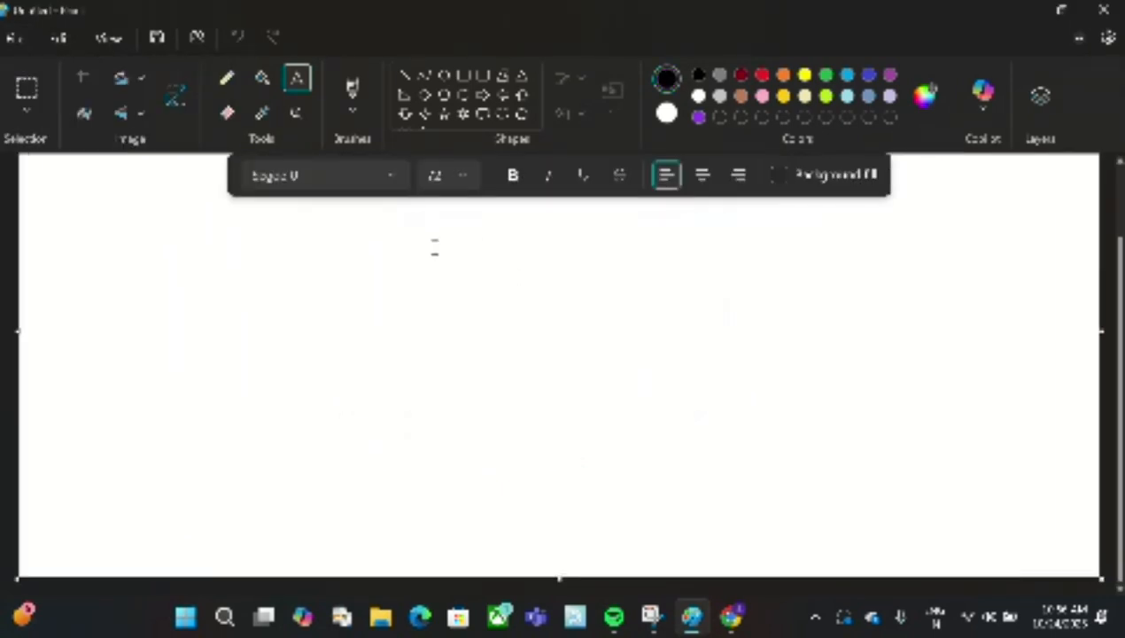
{"action": "left_click", "coordinate": [469, 287]}
{"action": "left_click", "coordinate": [361, 279]}
Draw a long vertical black line near the left side of the canvas with the Line shape.
{"action": "scroll", "coordinate": [465, 107], "scroll_direction": "down", "scroll_amount": 1}
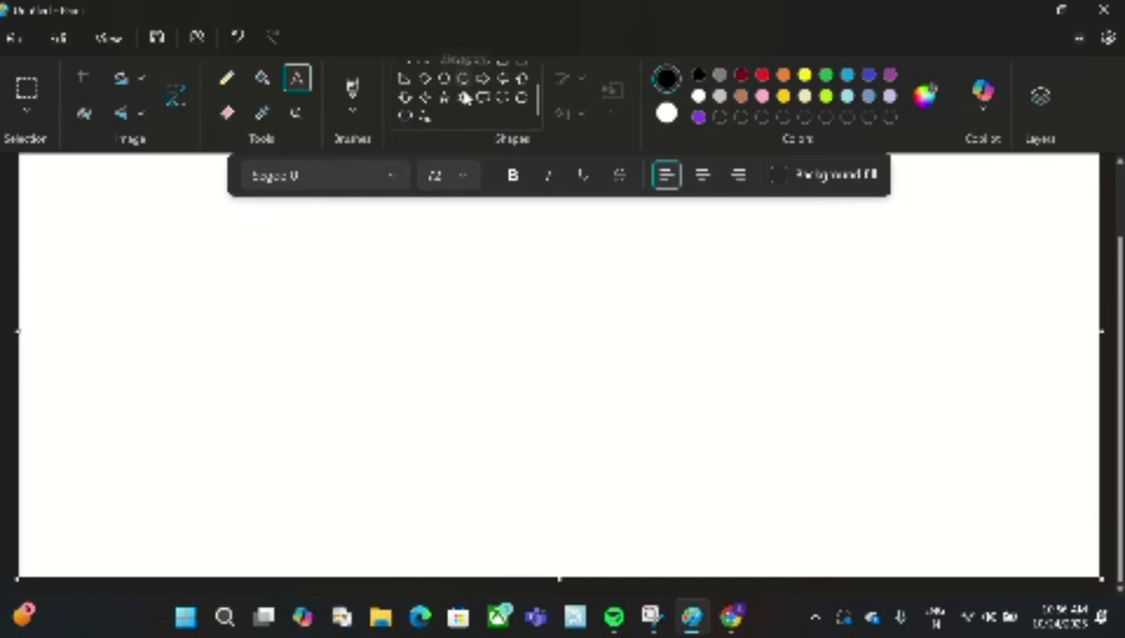
{"action": "scroll", "coordinate": [466, 97], "scroll_direction": "up", "scroll_amount": 1}
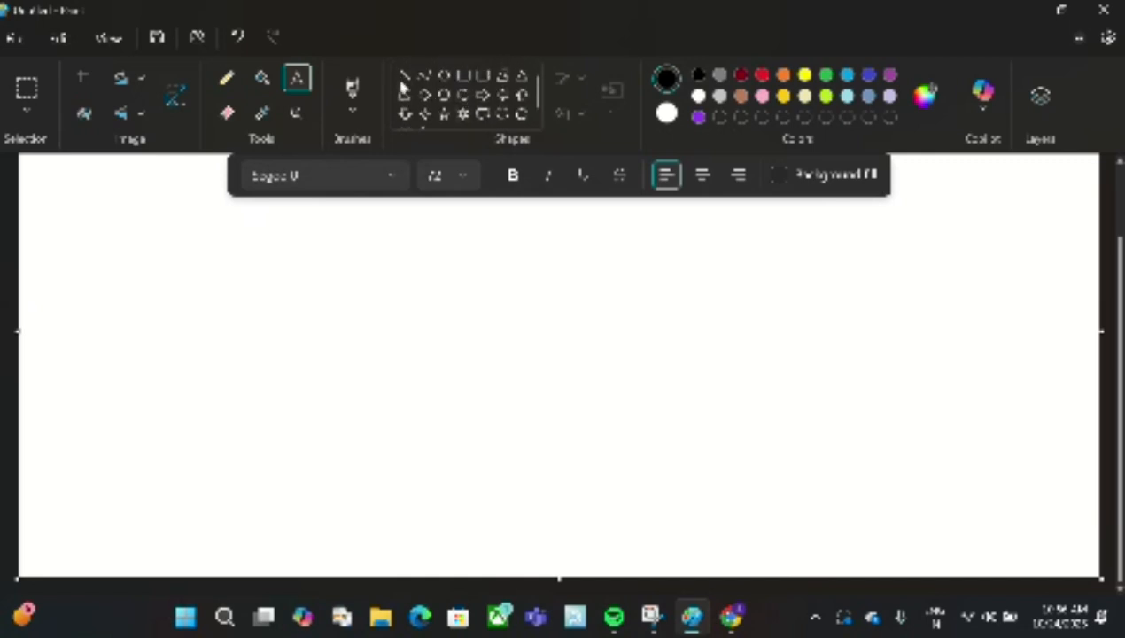
{"action": "scroll", "coordinate": [484, 100], "scroll_direction": "down", "scroll_amount": 1}
{"action": "scroll", "coordinate": [485, 100], "scroll_direction": "up", "scroll_amount": 1}
{"action": "left_click", "coordinate": [406, 76]}
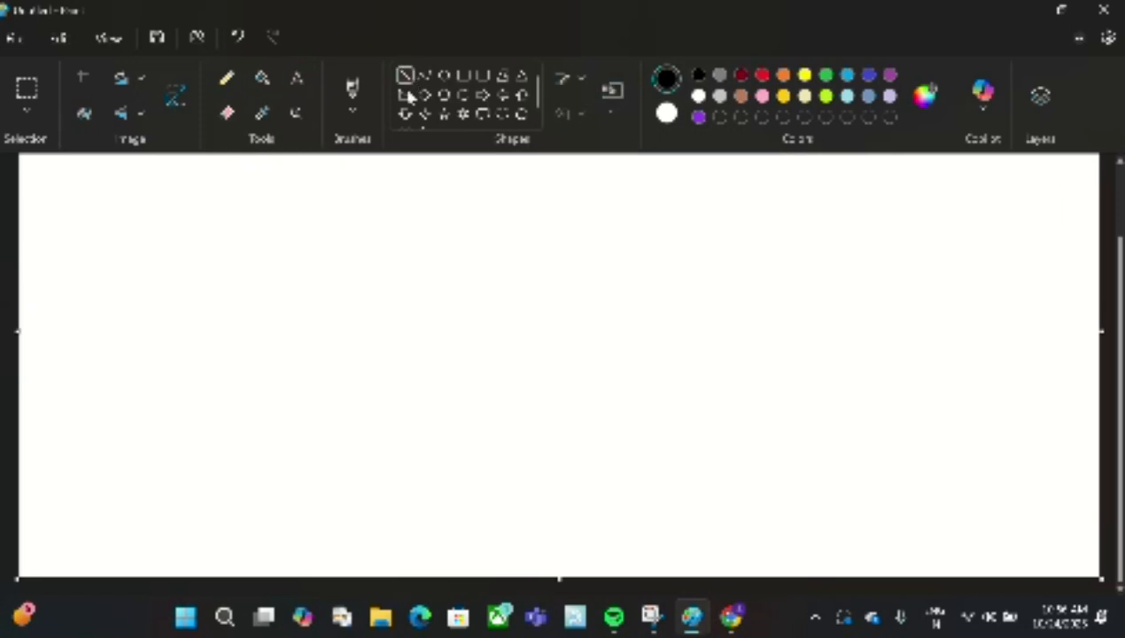
{"action": "mouse_move", "coordinate": [193, 217]}
{"action": "left_mouse_down"}
{"action": "mouse_move", "coordinate": [186, 440]}
{"action": "mouse_move", "coordinate": [204, 540]}
{"action": "mouse_move", "coordinate": [183, 538]}
{"action": "mouse_move", "coordinate": [195, 539]}
{"action": "left_mouse_up"}
{"action": "left_click", "coordinate": [264, 359]}
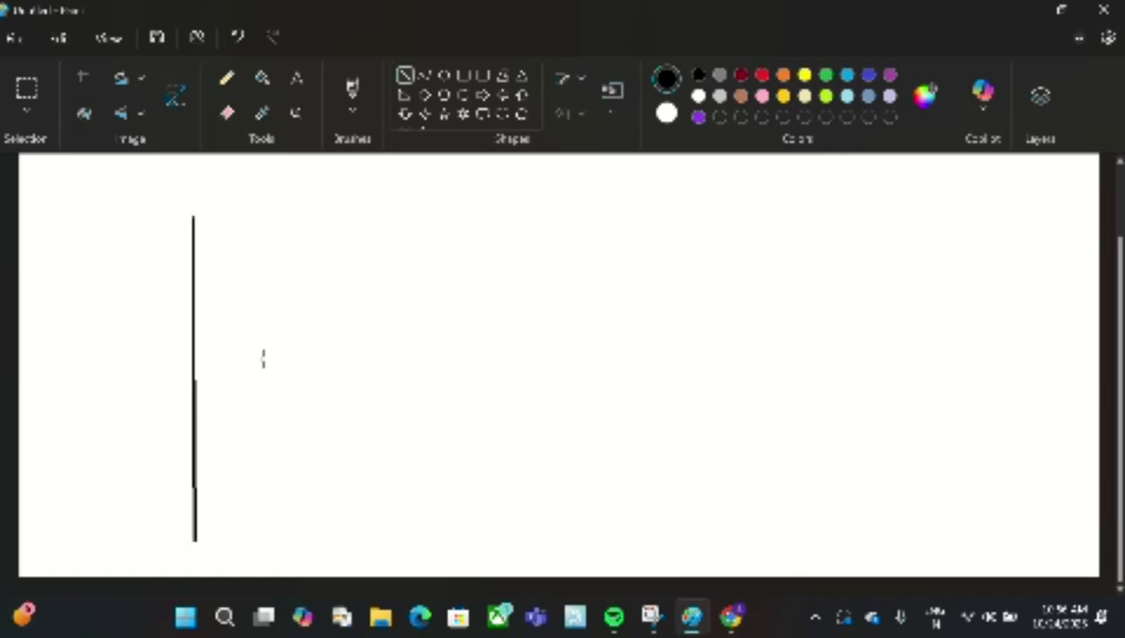
Draw a wide S-shaped curve beside the vertical line with the Curve shape and move it lower on the canvas.
{"action": "left_click", "coordinate": [425, 76]}
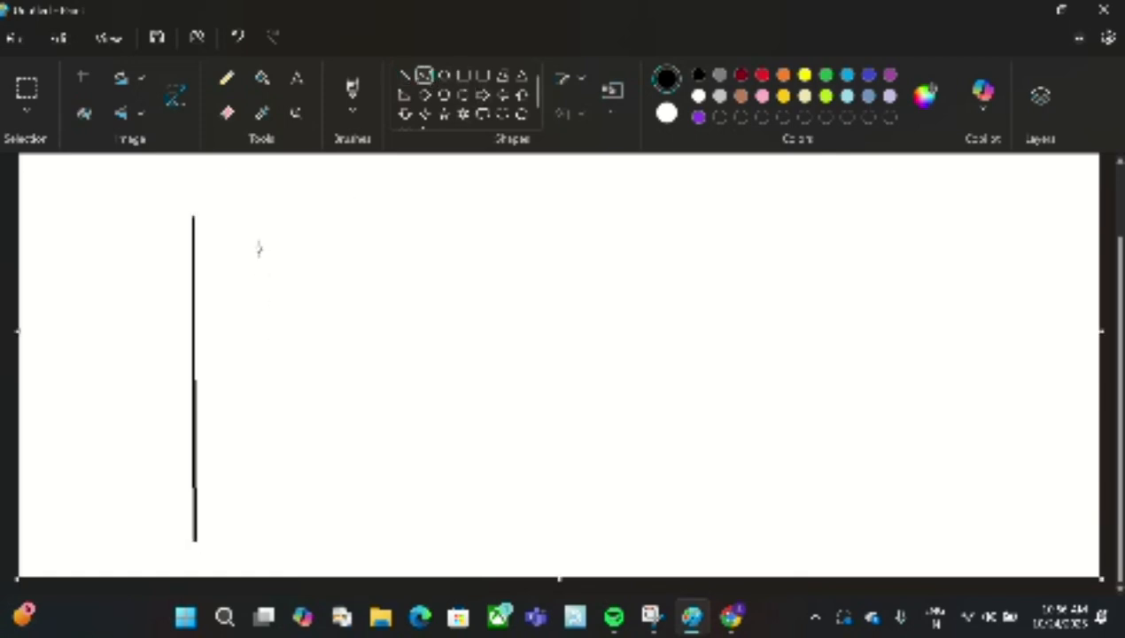
{"action": "left_click_drag", "start_coordinate": [246, 228], "coordinate": [627, 227]}
{"action": "left_click", "coordinate": [407, 180]}
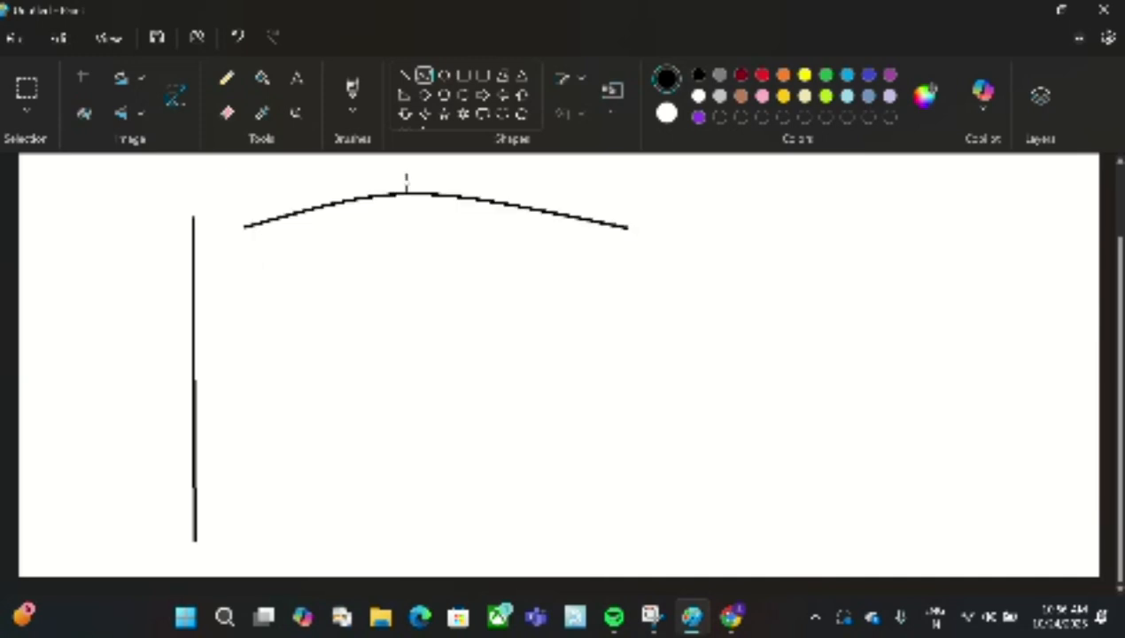
{"action": "left_click", "coordinate": [484, 296]}
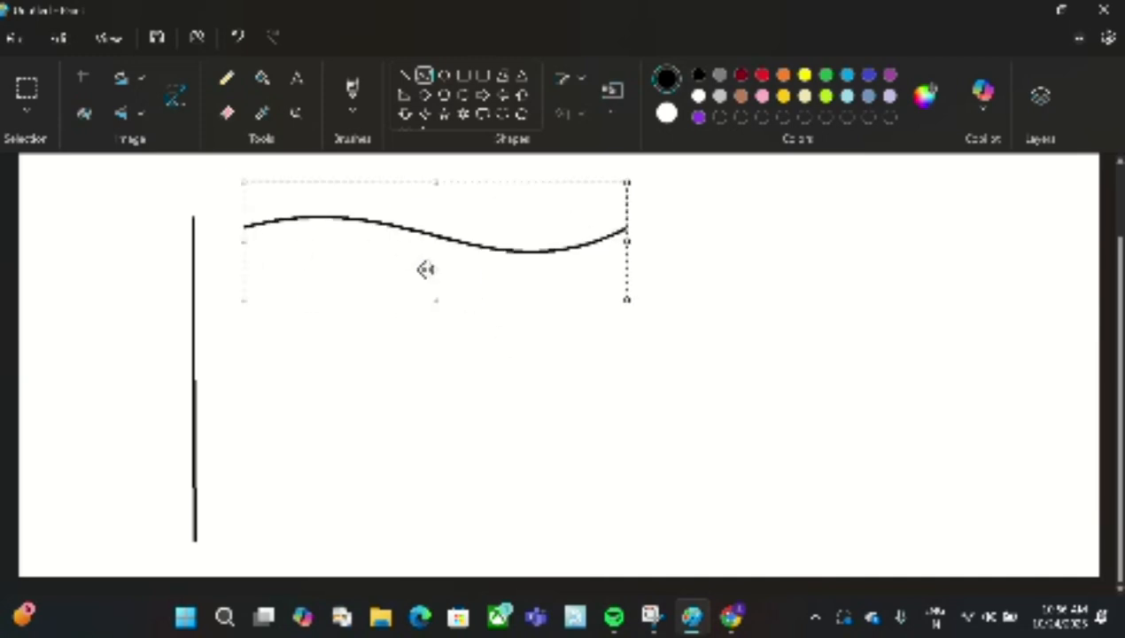
{"action": "left_click_drag", "start_coordinate": [426, 272], "coordinate": [414, 369]}
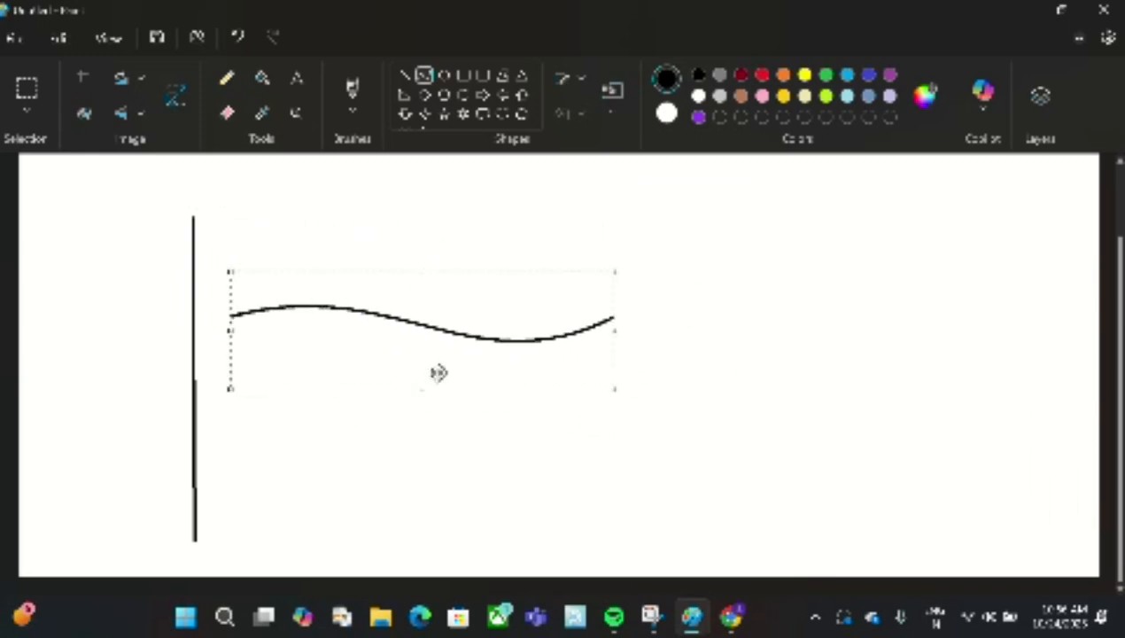
{"action": "left_click", "coordinate": [684, 344]}
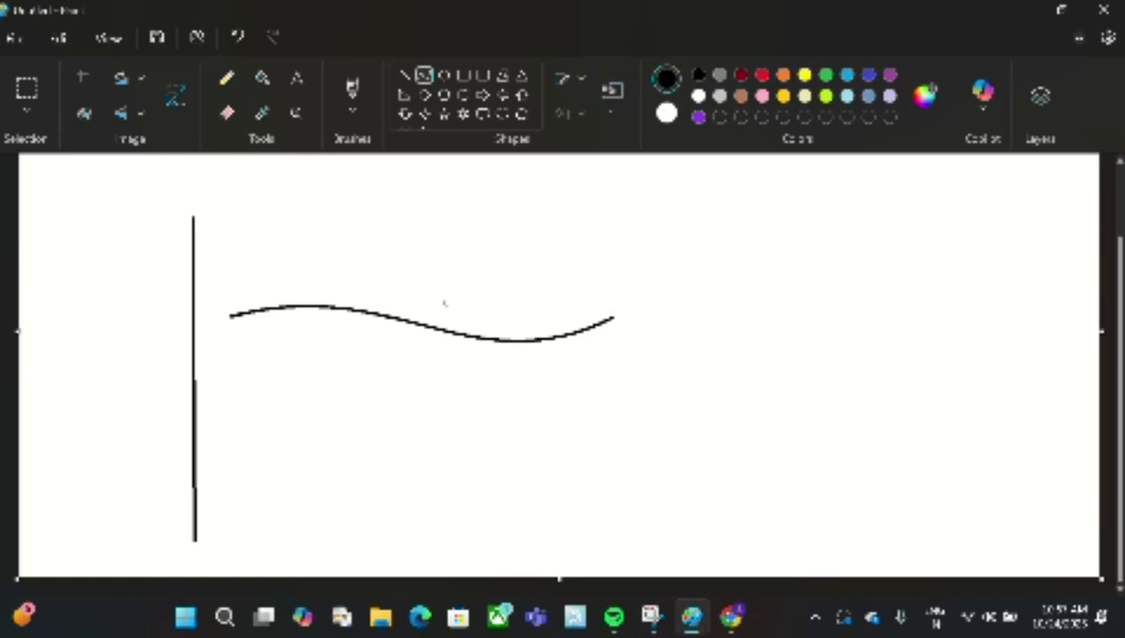
Draw a large circle over the curve and a wide flat ellipse with the Oval shape, moving the ellipse to overlap the circle's upper part.
{"action": "left_click", "coordinate": [445, 78]}
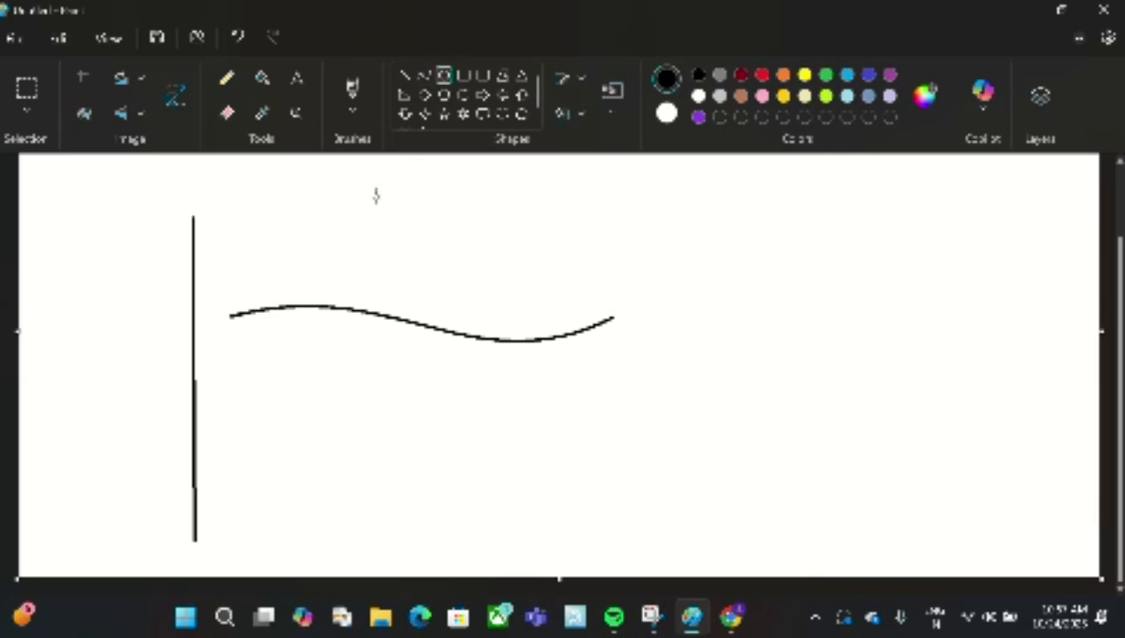
{"action": "mouse_move", "coordinate": [306, 205]}
{"action": "left_mouse_down"}
{"action": "mouse_move", "coordinate": [359, 286]}
{"action": "mouse_move", "coordinate": [536, 365]}
{"action": "mouse_move", "coordinate": [542, 430]}
{"action": "left_mouse_up"}
{"action": "left_click_drag", "start_coordinate": [654, 221], "coordinate": [1051, 343]}
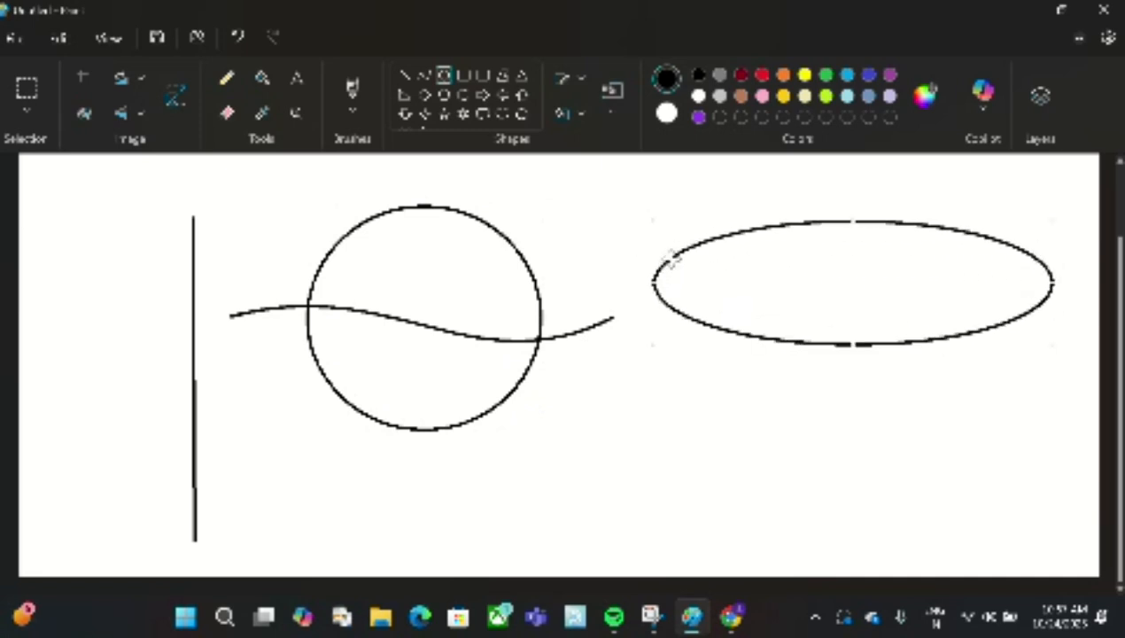
{"action": "left_click_drag", "start_coordinate": [665, 262], "coordinate": [353, 224]}
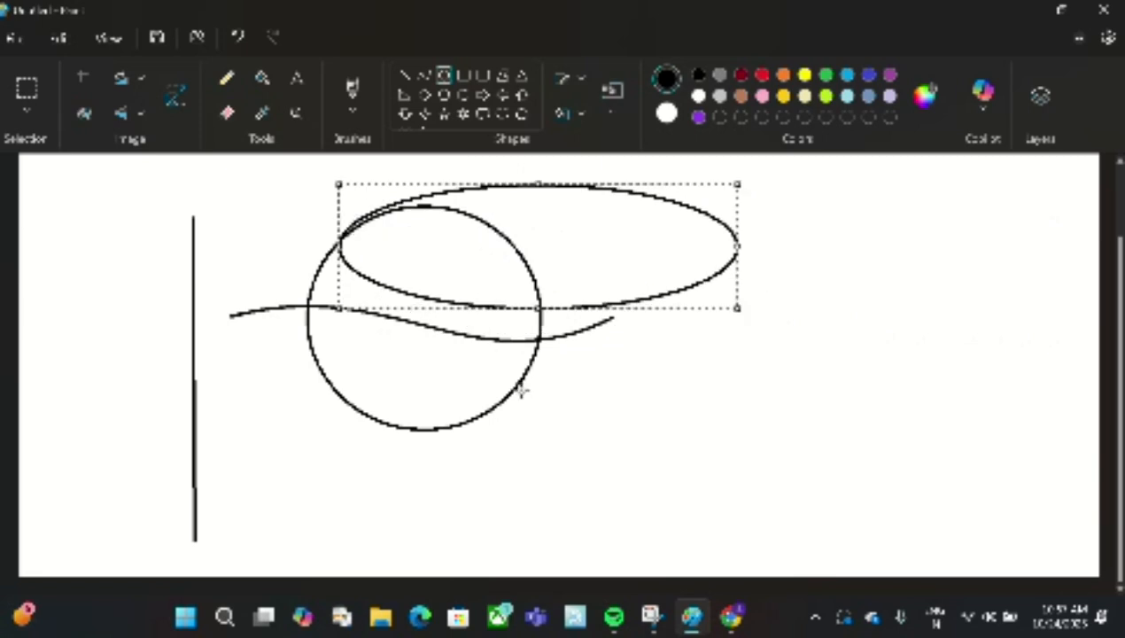
{"action": "left_click", "coordinate": [559, 417]}
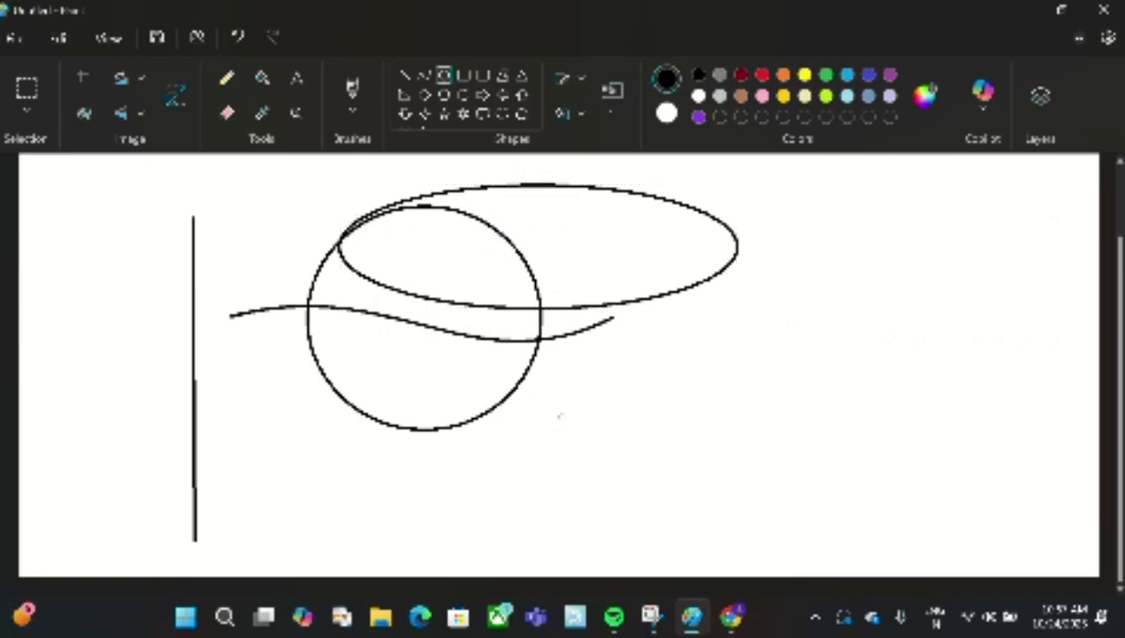
Draw a wide rectangle with the Rectangle shape in the empty area to the lower right of the circle.
{"action": "left_click", "coordinate": [465, 78]}
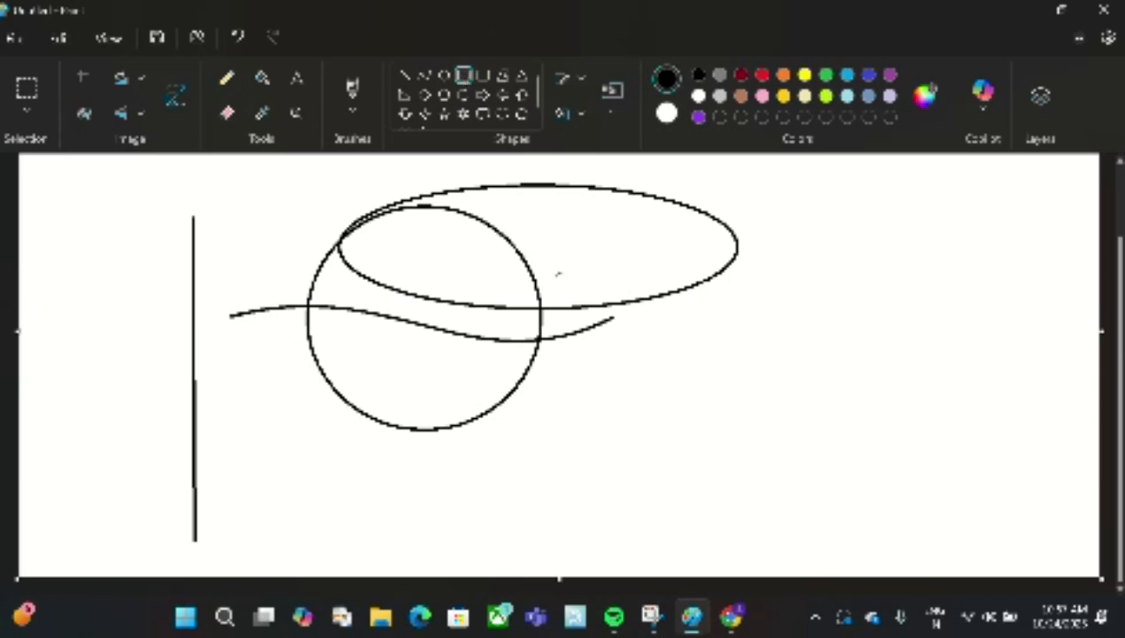
{"action": "left_click_drag", "start_coordinate": [587, 398], "coordinate": [846, 489]}
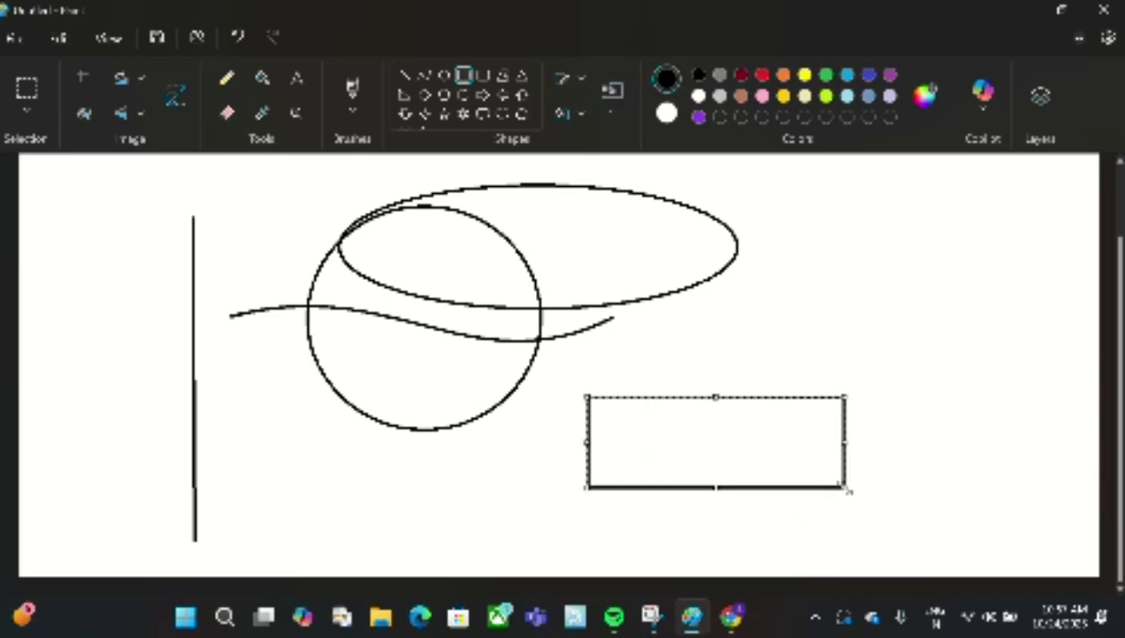
{"action": "left_click", "coordinate": [801, 337]}
{"action": "right_click", "coordinate": [799, 336]}
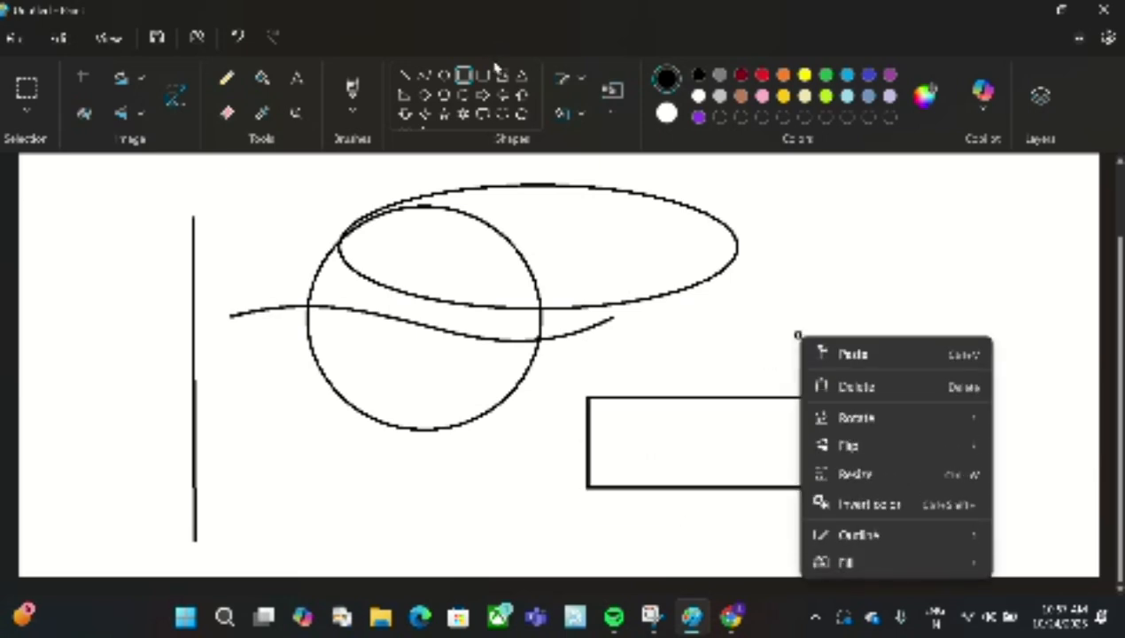
Draw a nearly square rounded rectangle to the right of the ellipse, above the plain rectangle.
{"action": "left_click", "coordinate": [484, 76]}
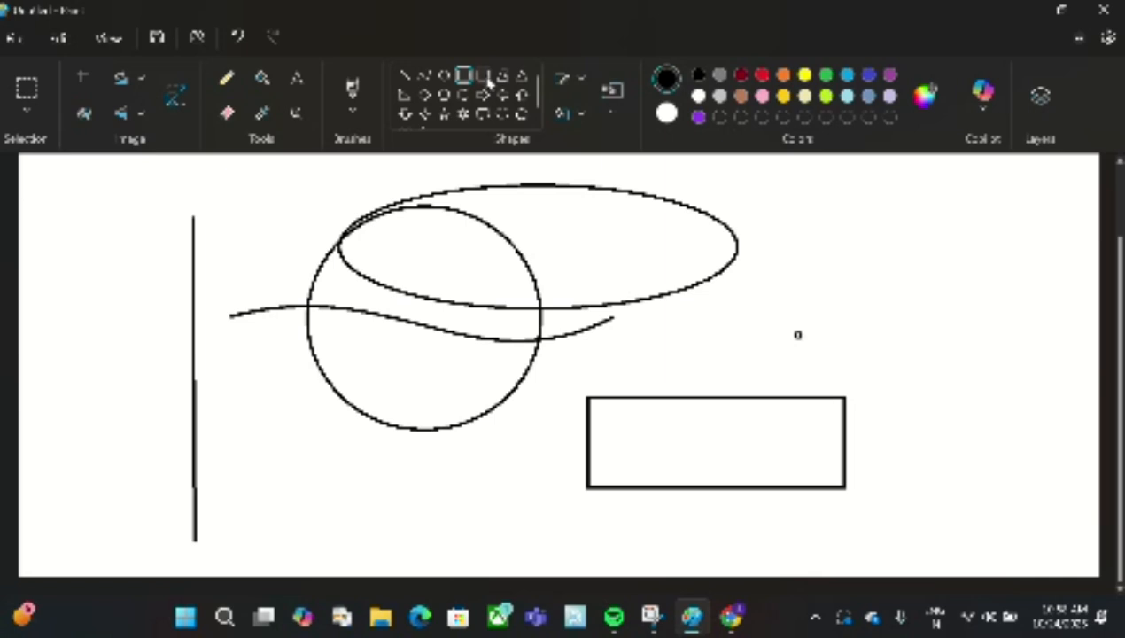
{"action": "left_click", "coordinate": [486, 77]}
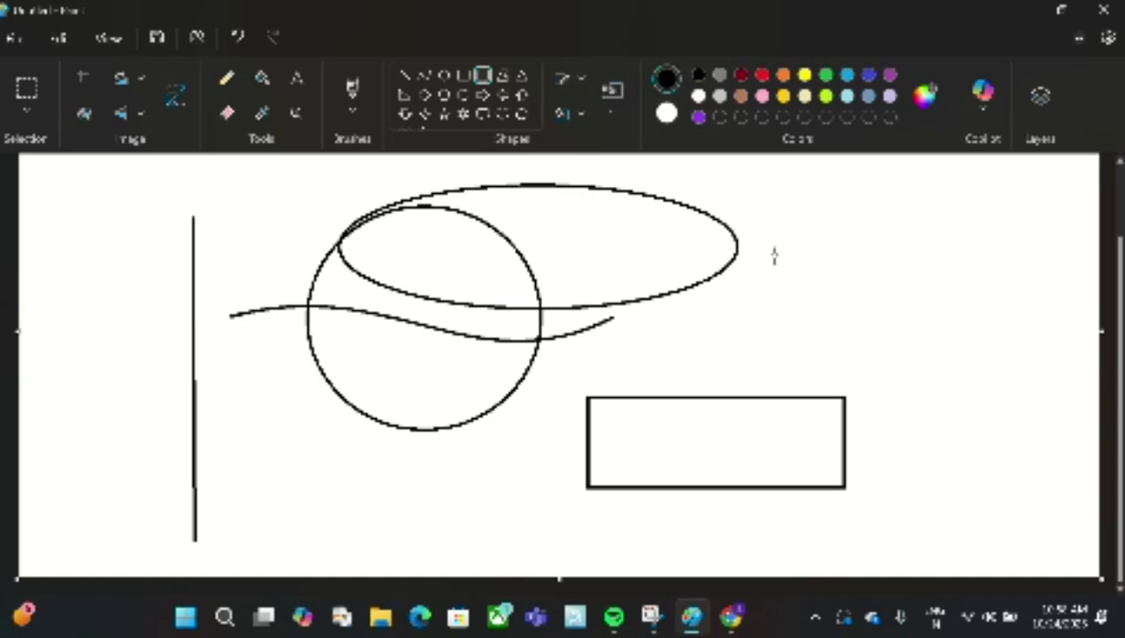
{"action": "left_click_drag", "start_coordinate": [761, 243], "coordinate": [918, 373]}
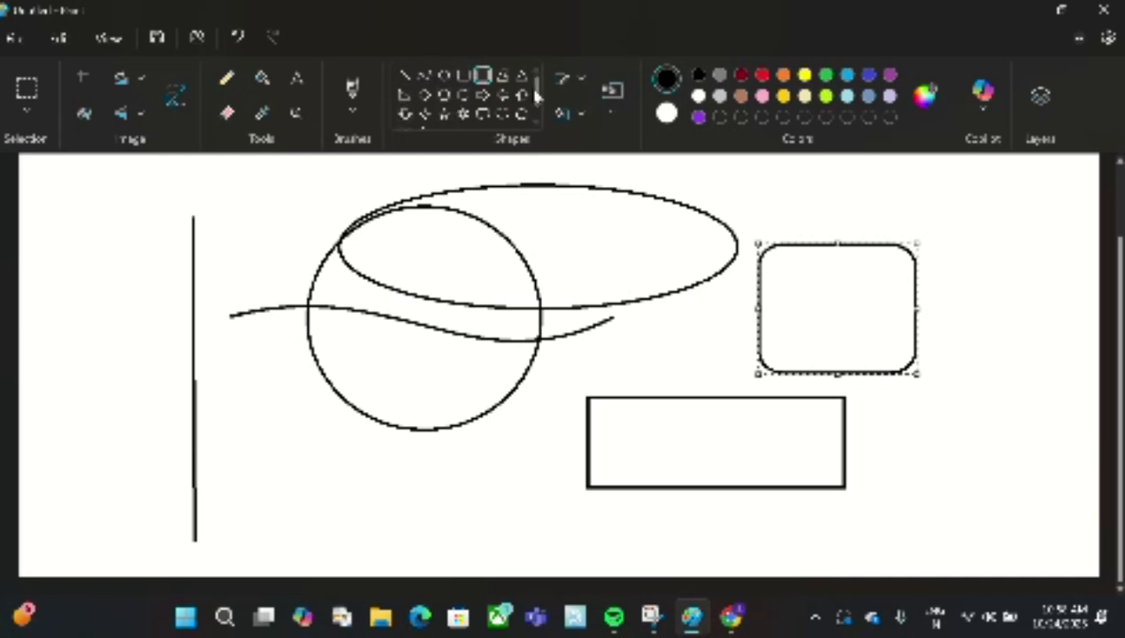
Draw a small six-point star inside the right half of the ellipse.
{"action": "scroll", "coordinate": [537, 96], "scroll_direction": "down", "scroll_amount": 1}
{"action": "left_click", "coordinate": [481, 98]}
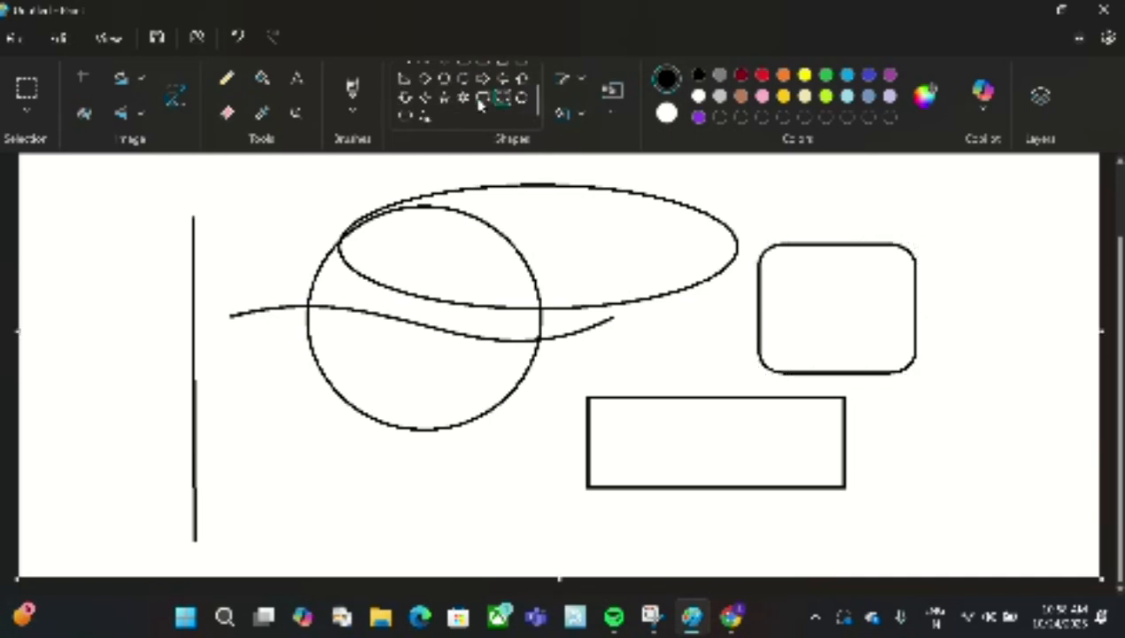
{"action": "left_click", "coordinate": [462, 97]}
{"action": "left_click_drag", "start_coordinate": [538, 209], "coordinate": [647, 282]}
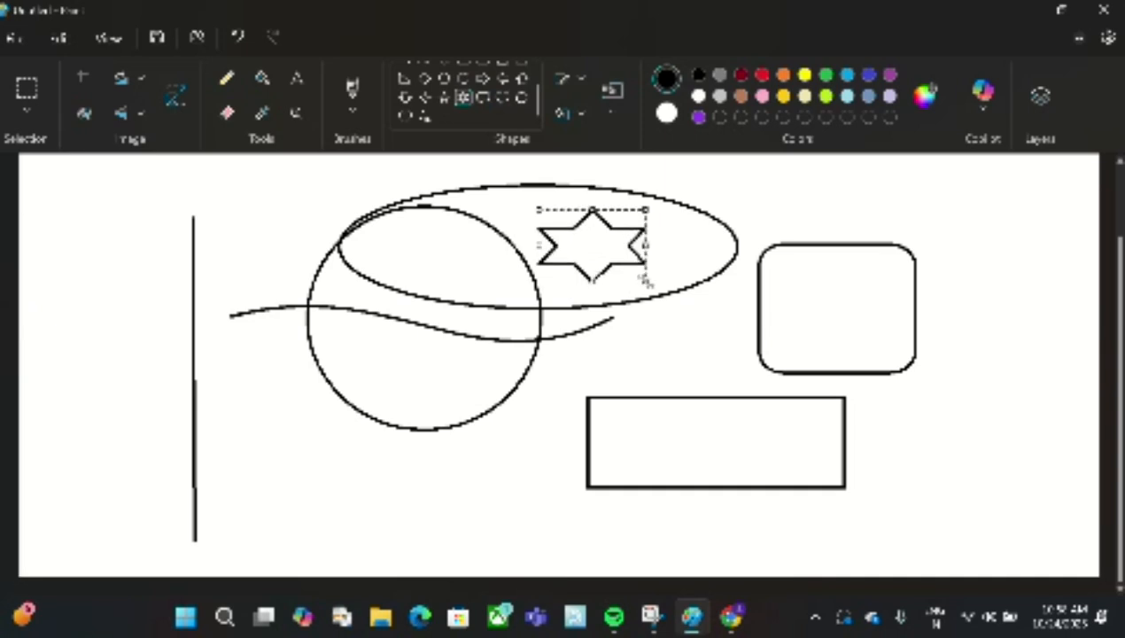
Draw a small heart between the vertical line and the ellipse, and a large lightning bolt overlapping the rounded rectangle.
{"action": "left_click", "coordinate": [407, 115]}
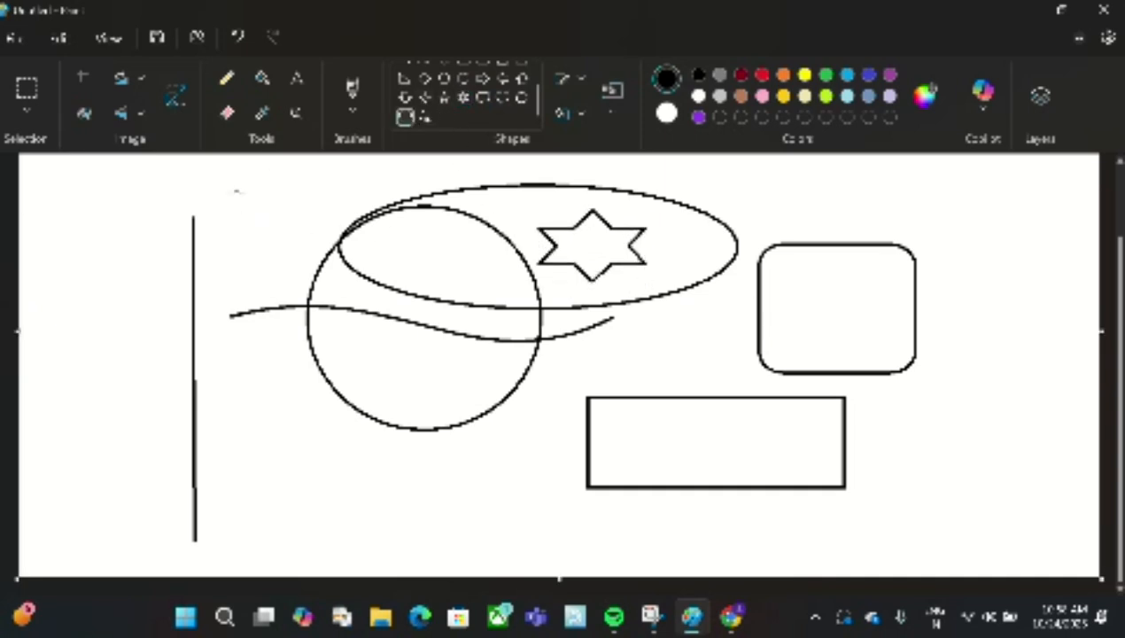
{"action": "left_click_drag", "start_coordinate": [235, 192], "coordinate": [305, 261]}
{"action": "left_click", "coordinate": [425, 117]}
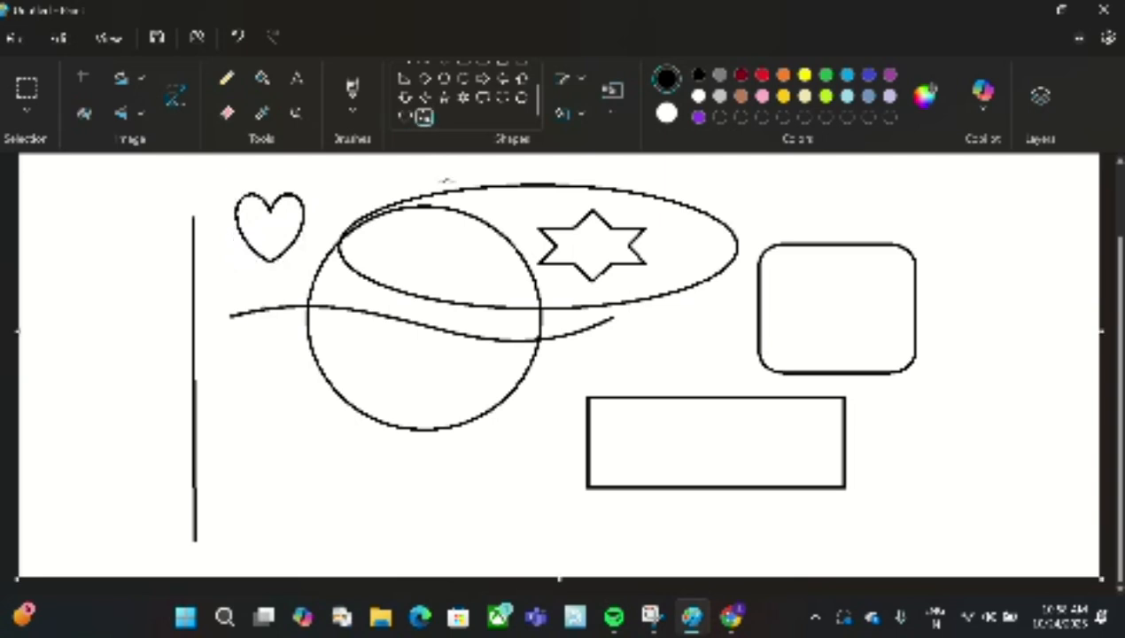
{"action": "left_click_drag", "start_coordinate": [793, 183], "coordinate": [955, 346]}
{"action": "left_click", "coordinate": [679, 370]}
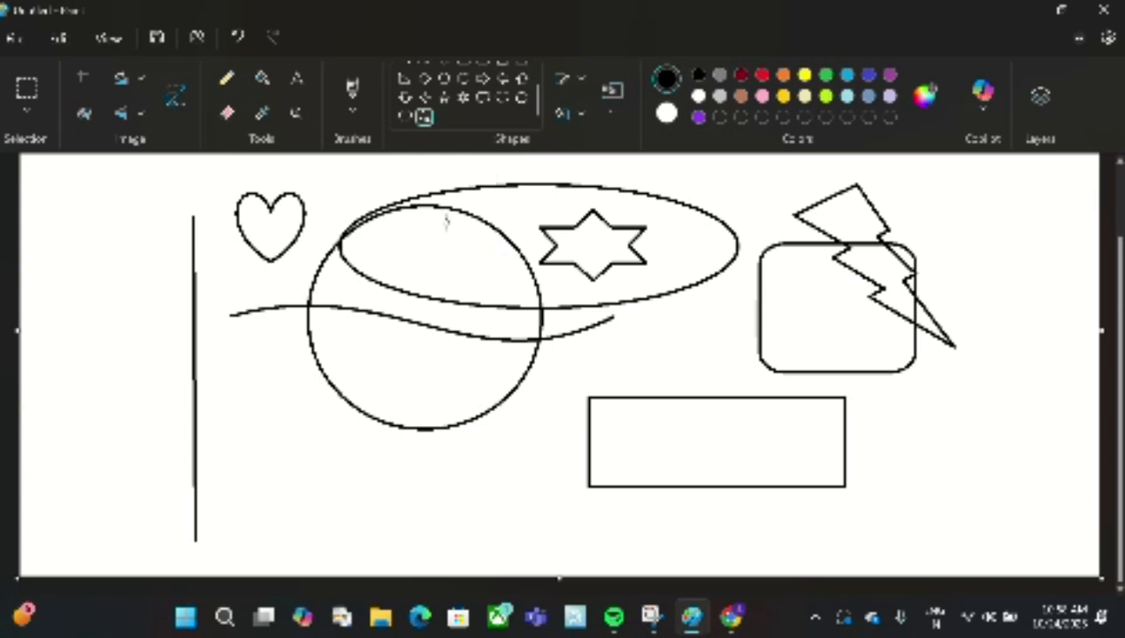
Fill the star and all parts of the wide ellipse, including its overlap with the circle, with yellow.
{"action": "scroll", "coordinate": [510, 248], "scroll_direction": "up", "scroll_amount": 1}
{"action": "scroll", "coordinate": [502, 251], "scroll_direction": "up", "scroll_amount": 2}
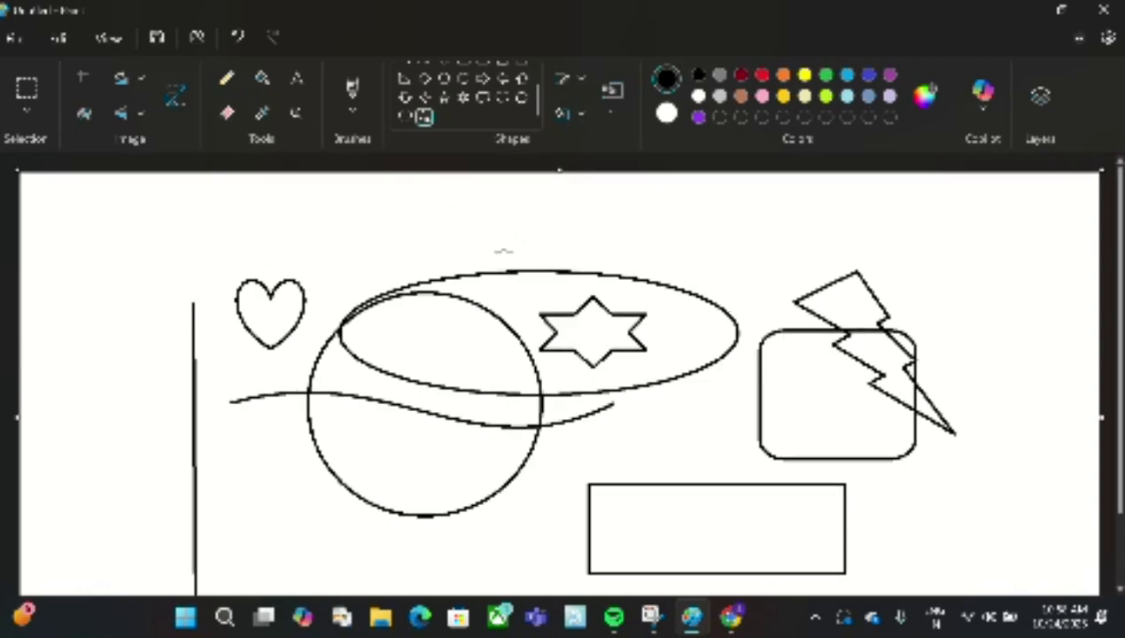
{"action": "scroll", "coordinate": [502, 251], "scroll_direction": "down", "scroll_amount": 2}
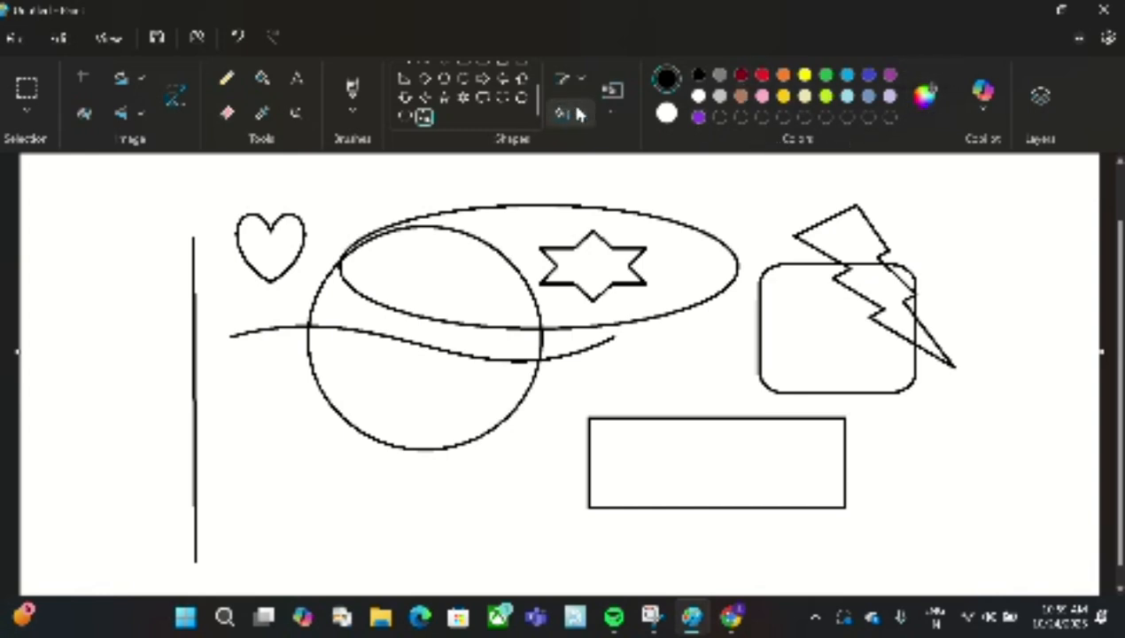
{"action": "left_click", "coordinate": [266, 80]}
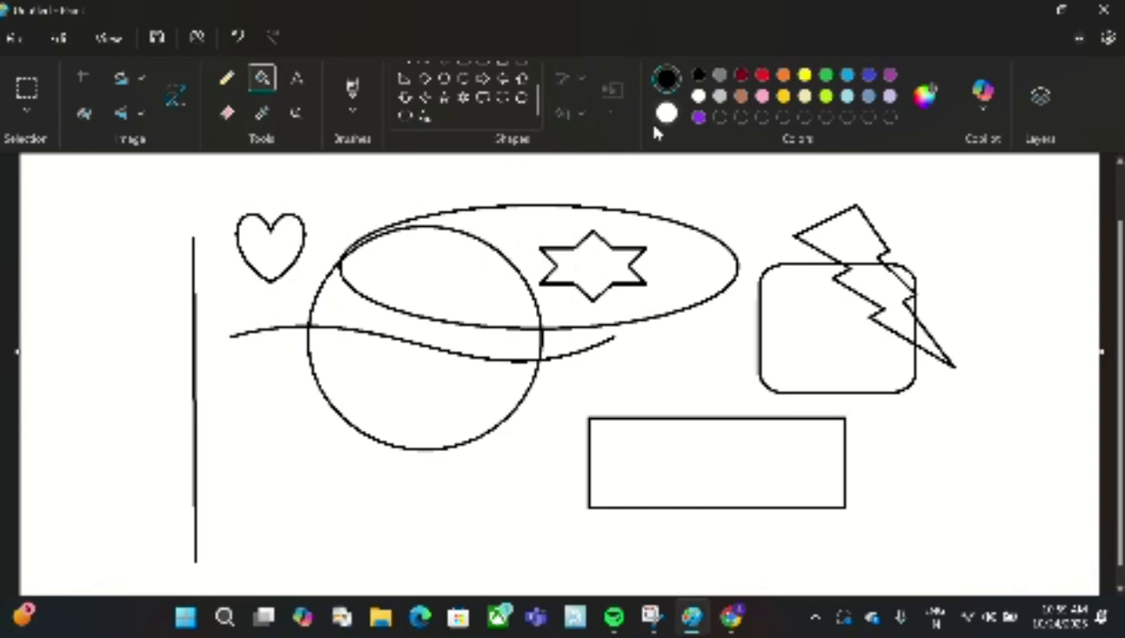
{"action": "left_click", "coordinate": [806, 76]}
{"action": "left_click", "coordinate": [604, 257]}
{"action": "left_click", "coordinate": [691, 253]}
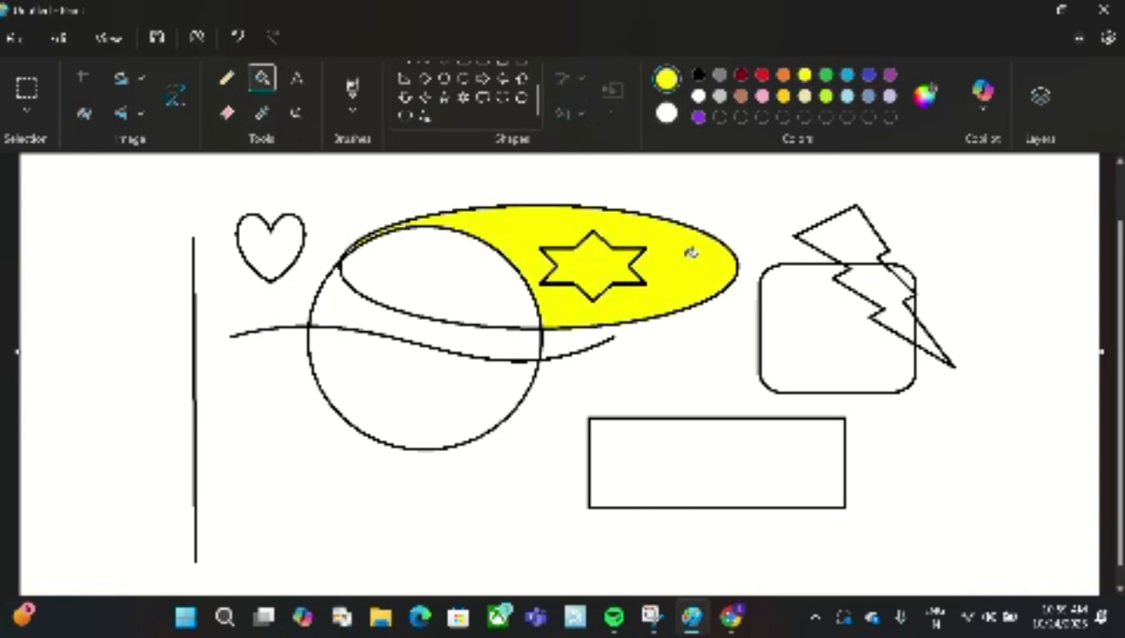
{"action": "left_click", "coordinate": [510, 290]}
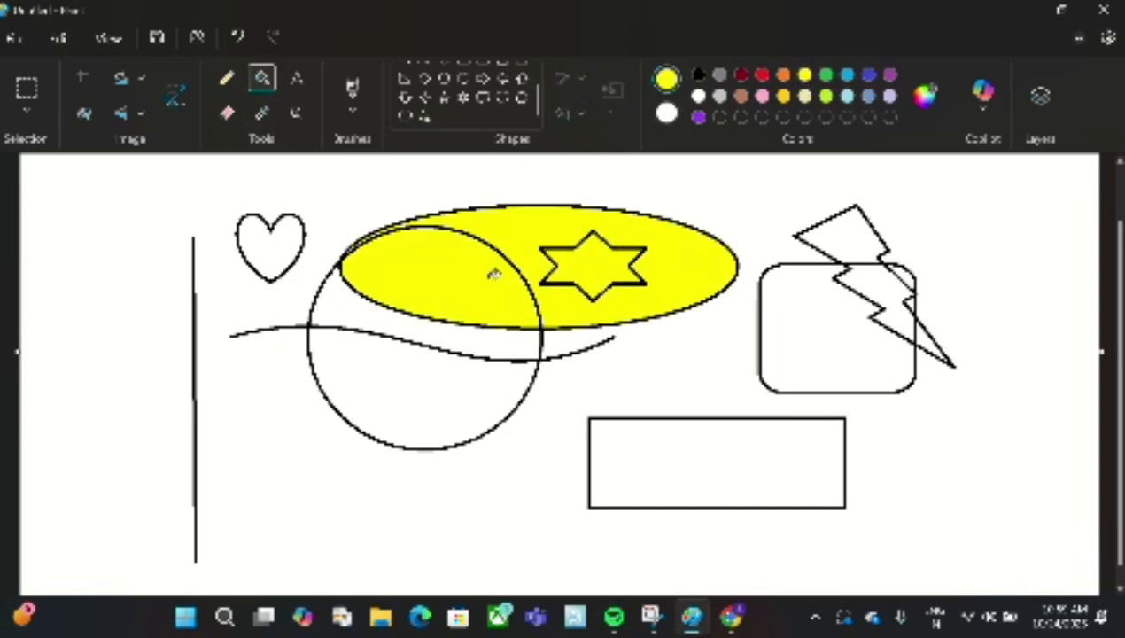
Fill the main area of the rounded rectangle with dark red and all sections of the lightning bolt with yellow.
{"action": "left_click", "coordinate": [742, 77]}
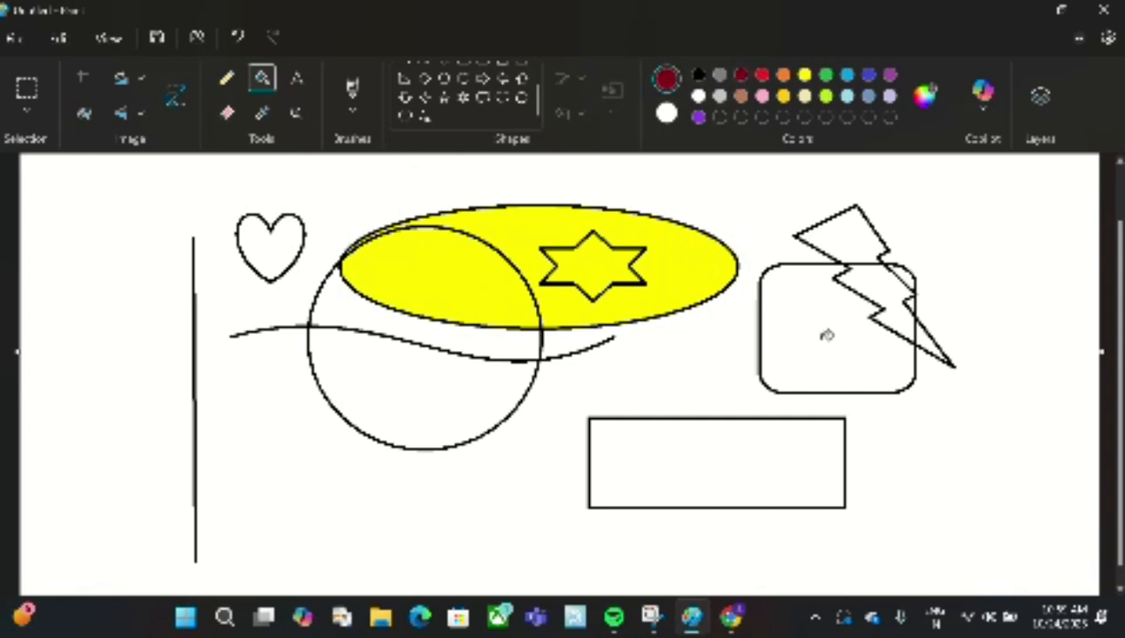
{"action": "left_click", "coordinate": [827, 335]}
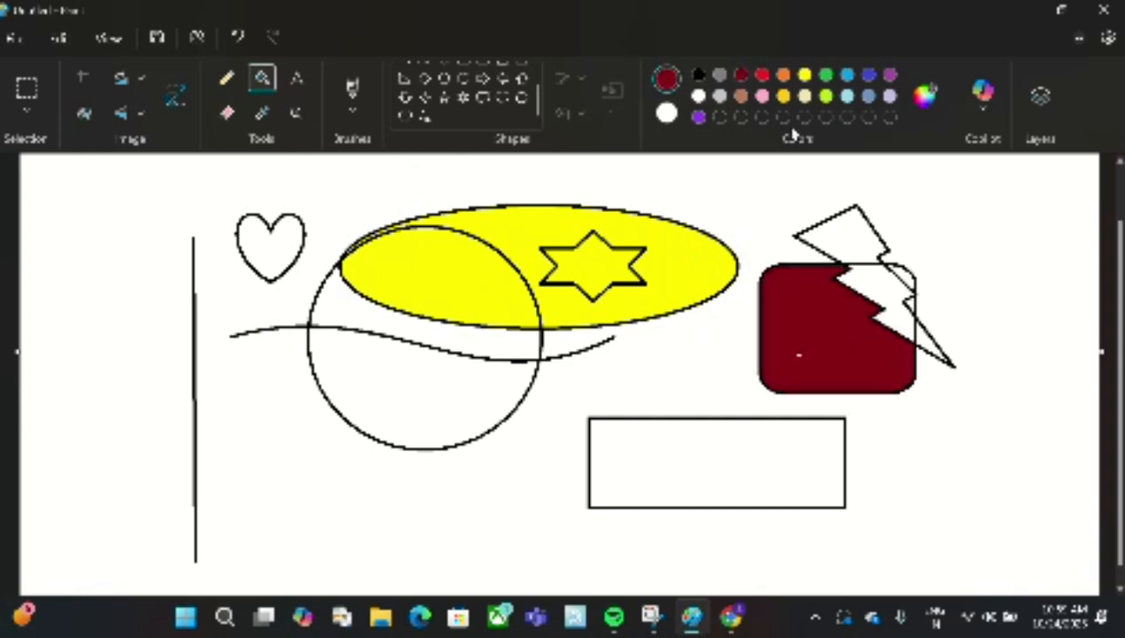
{"action": "left_click", "coordinate": [804, 75]}
{"action": "left_click", "coordinate": [883, 293]}
{"action": "left_click", "coordinate": [843, 219]}
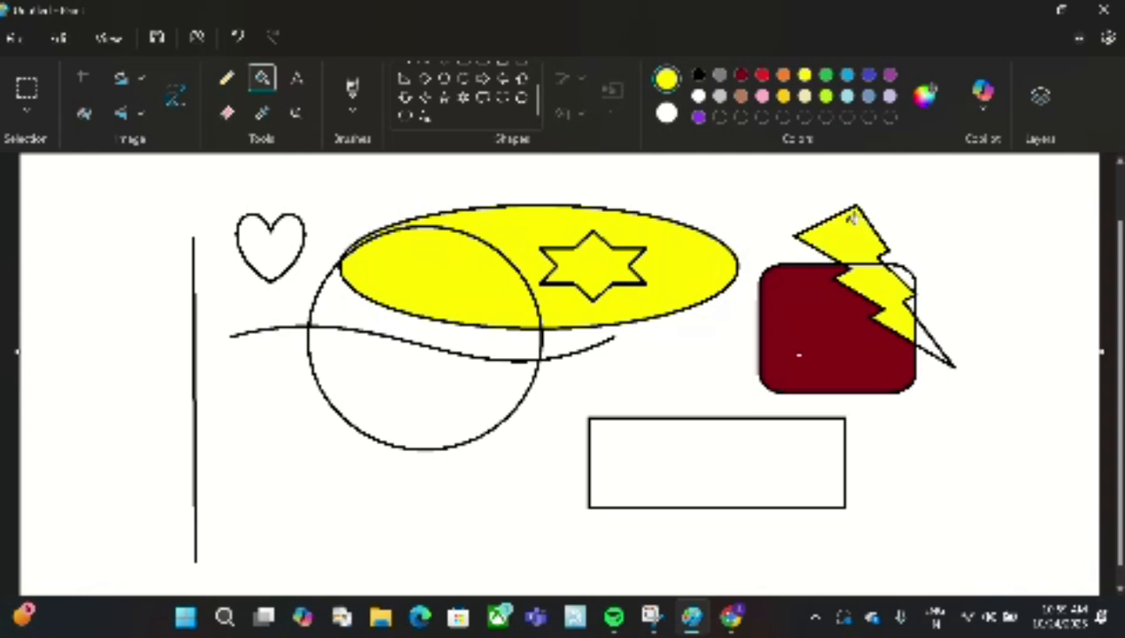
{"action": "left_click", "coordinate": [926, 341]}
{"action": "scroll", "coordinate": [373, 301], "scroll_direction": "up", "scroll_amount": 1}
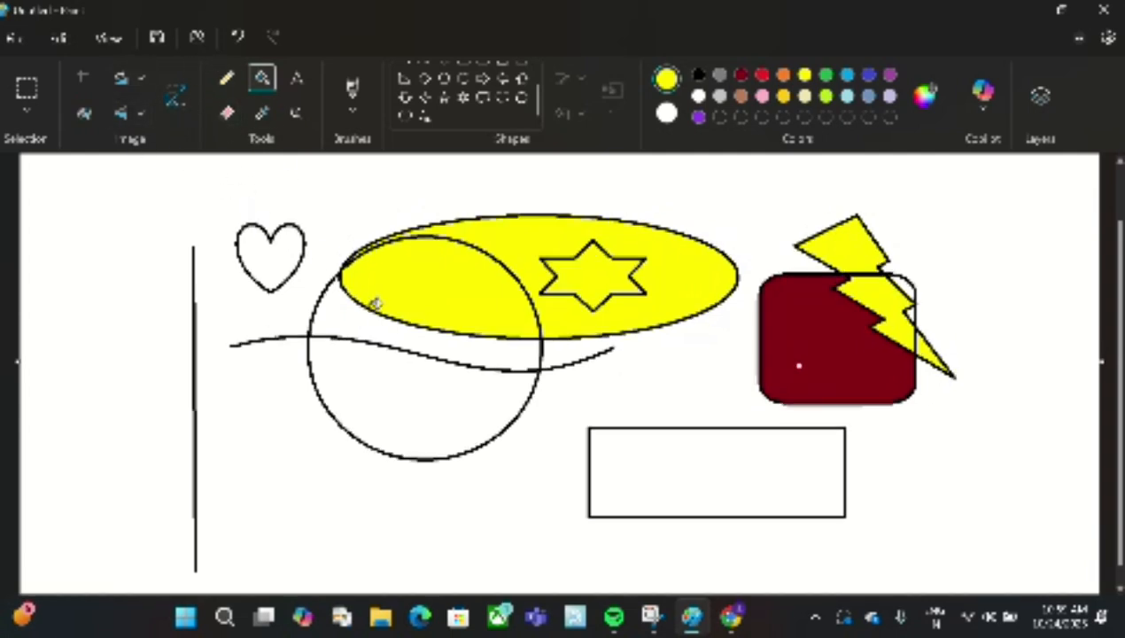
{"action": "scroll", "coordinate": [374, 298], "scroll_direction": "down", "scroll_amount": 1}
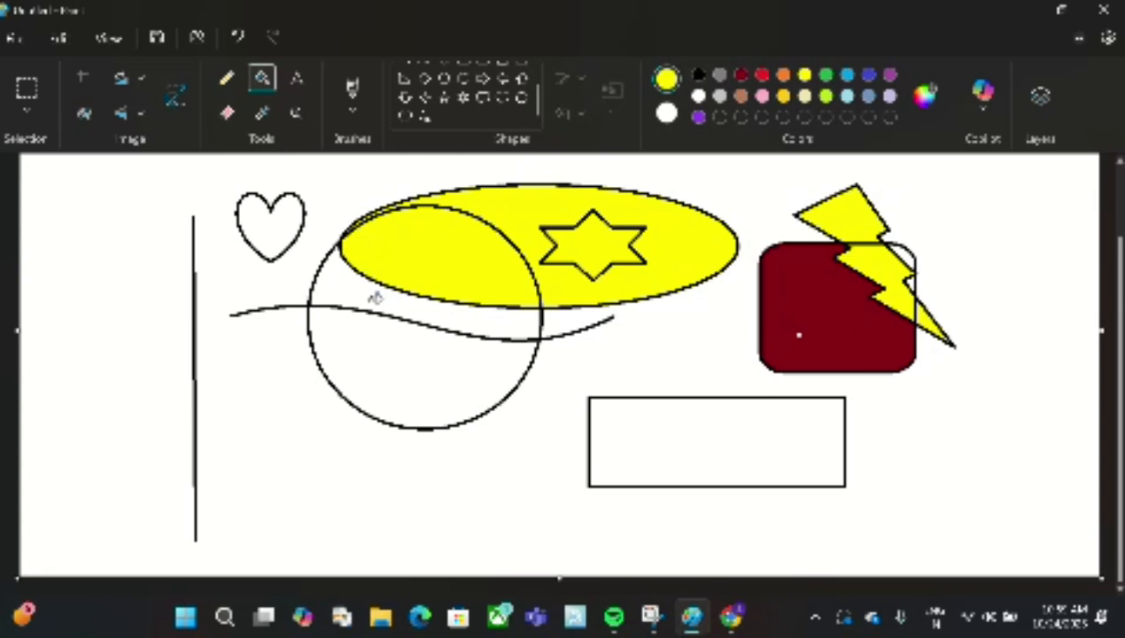